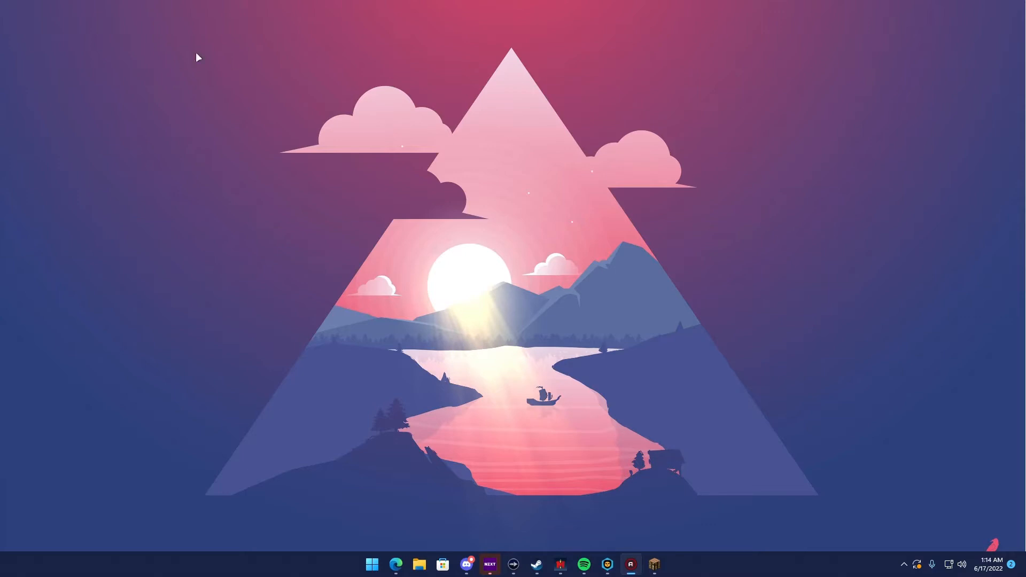
Switch to the Edge browser and close the java.com tab to reach Oracle's Java Downloads page
{"action": "left_click", "coordinate": [496, 184]}
{"action": "left_click", "coordinate": [396, 563]}
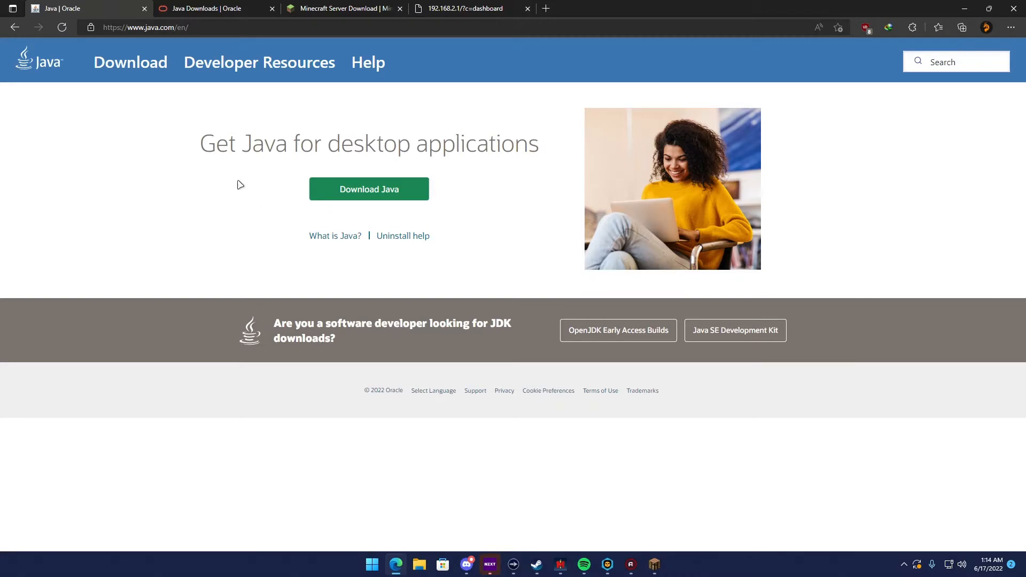
{"action": "left_click", "coordinate": [144, 8]}
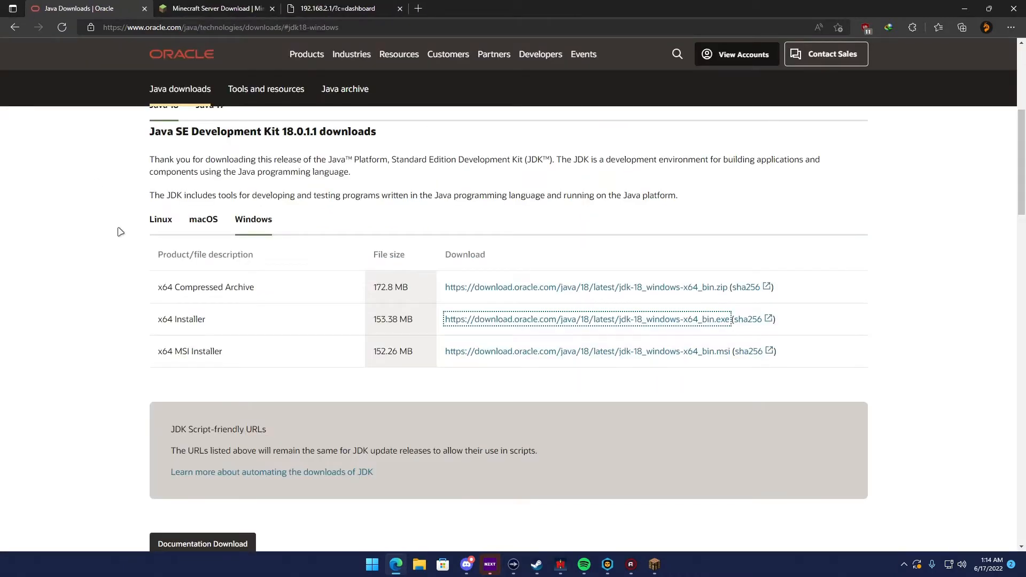
Review the Java SE Development Kit 18.0.1.1 downloads for Linux, macOS and Windows
{"action": "scroll", "coordinate": [119, 230], "scroll_direction": "up", "scroll_amount": 5}
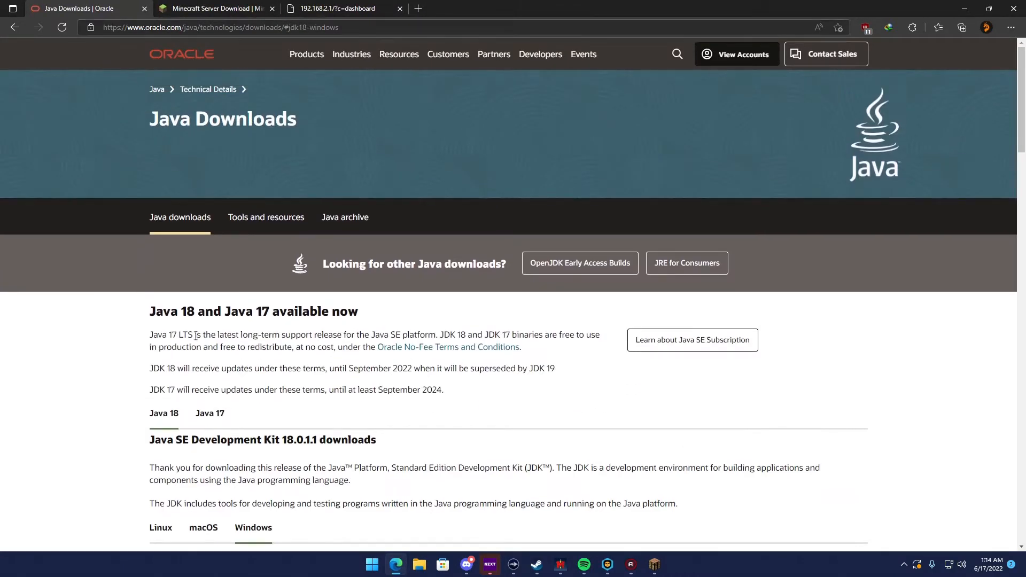
{"action": "scroll", "coordinate": [225, 176], "scroll_direction": "down", "scroll_amount": 3}
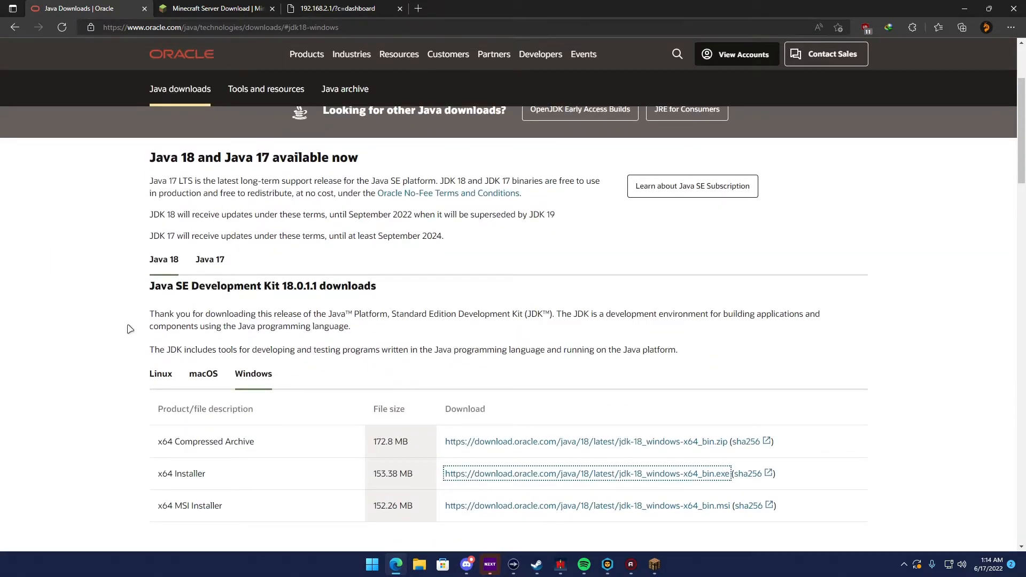
{"action": "scroll", "coordinate": [176, 304], "scroll_direction": "down", "scroll_amount": 3}
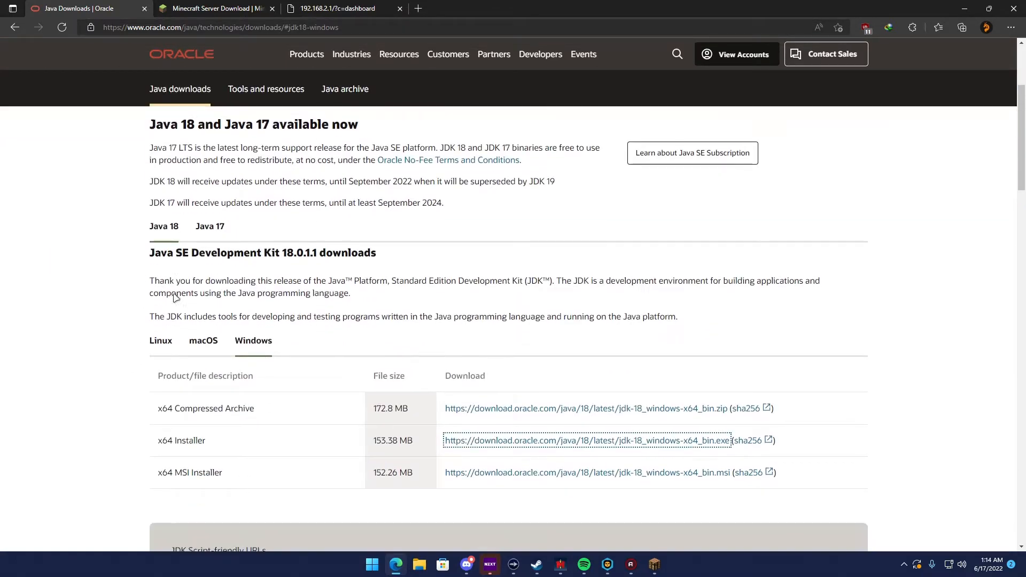
{"action": "scroll", "coordinate": [169, 386], "scroll_direction": "up", "scroll_amount": 1}
{"action": "left_click", "coordinate": [160, 298]}
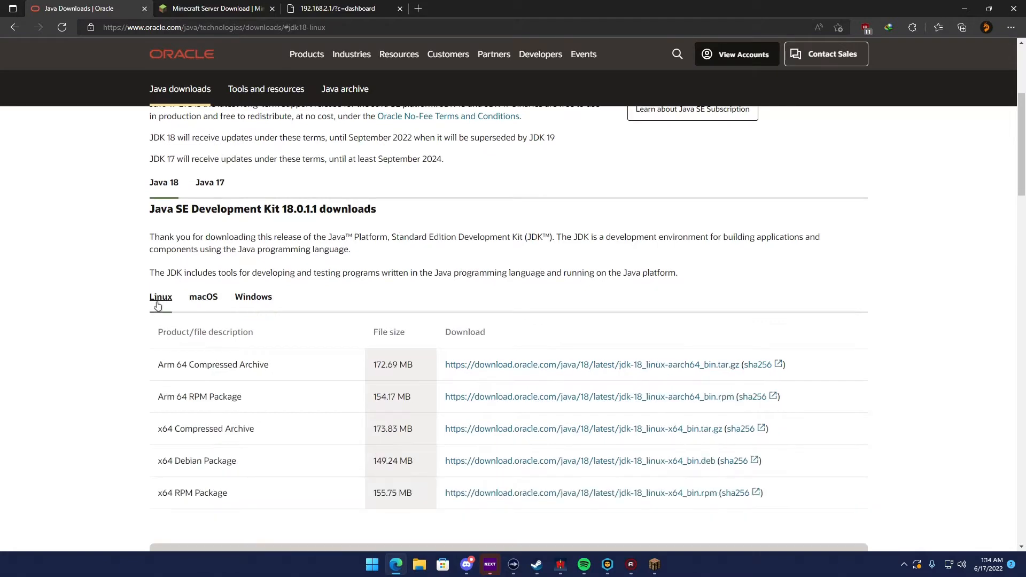
{"action": "scroll", "coordinate": [144, 318], "scroll_direction": "down", "scroll_amount": 1}
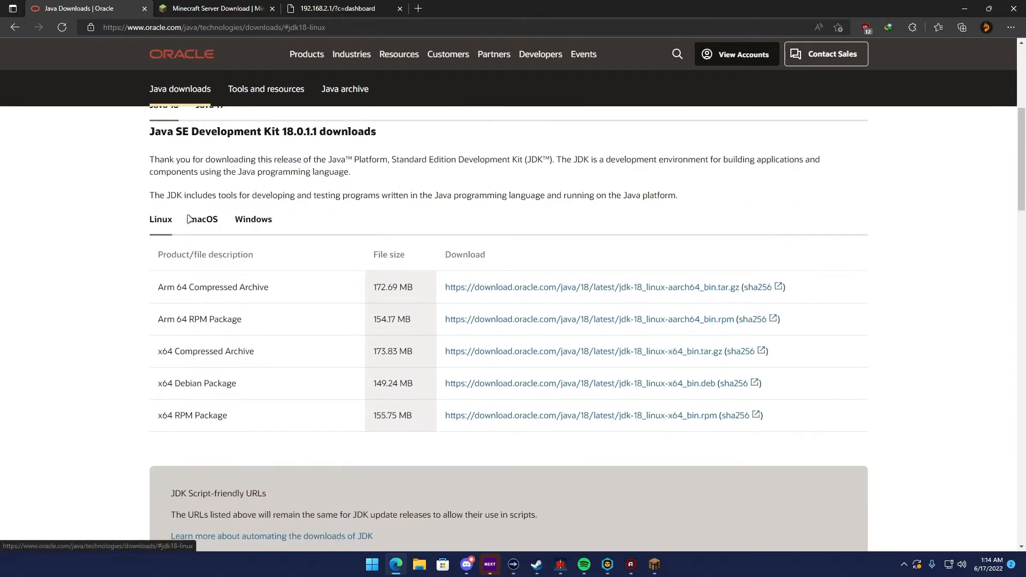
{"action": "left_click", "coordinate": [191, 220]}
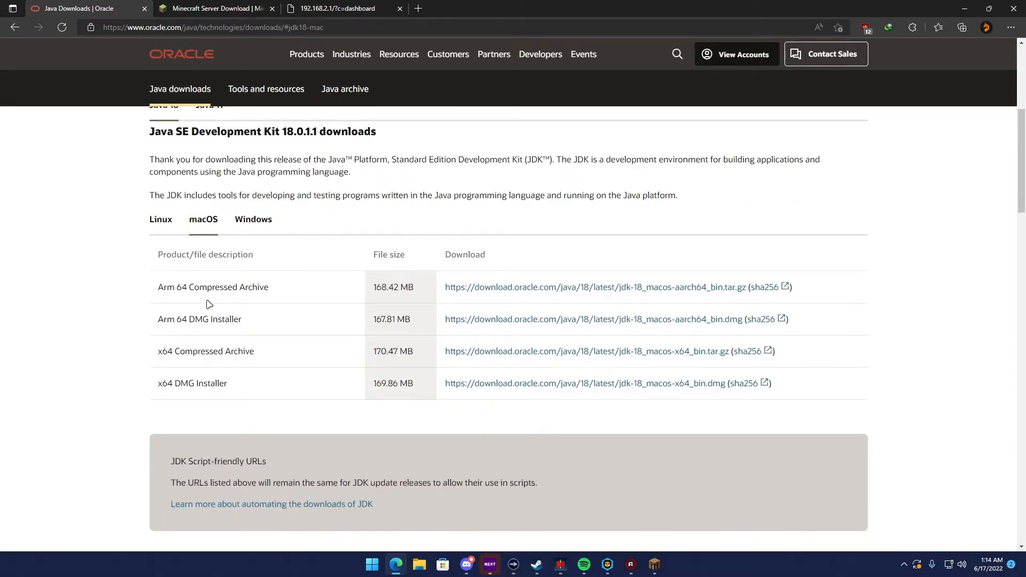
{"action": "left_click", "coordinate": [160, 229]}
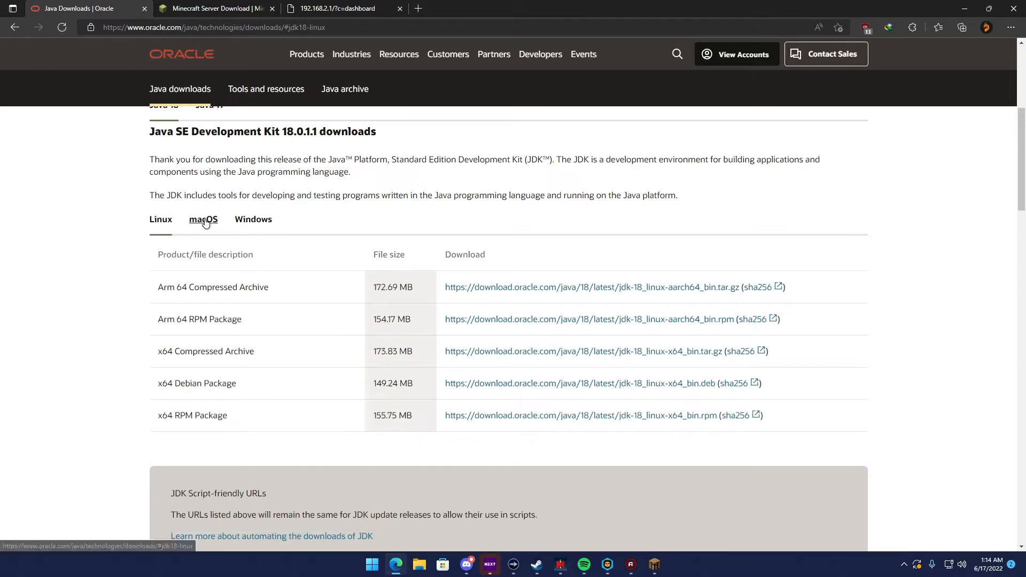
{"action": "left_click", "coordinate": [249, 221]}
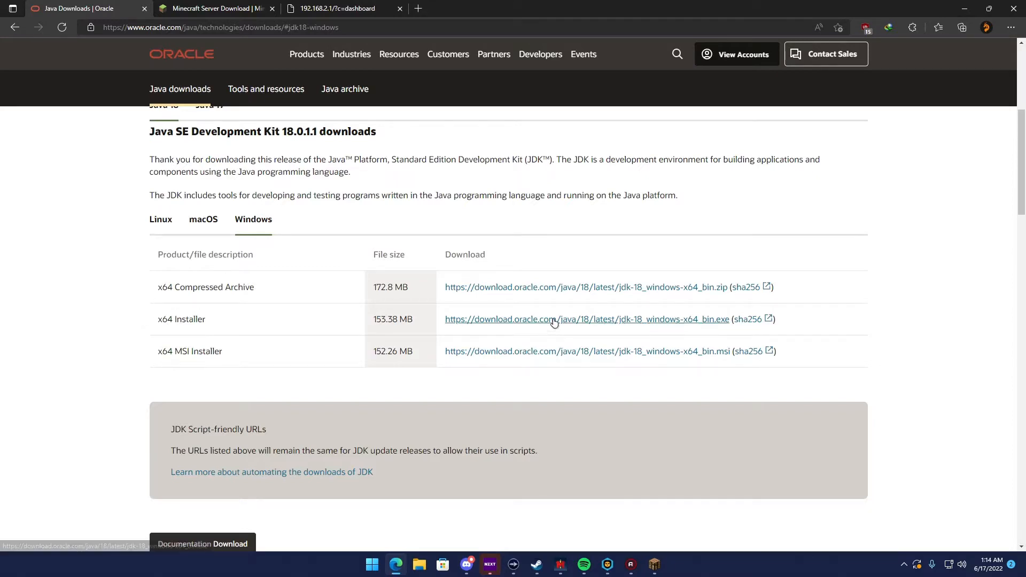
Download the Windows x64 Installer of JDK 18 as a numbered duplicate, saving jdk-18_windows-x64_bin to the Downloads folder
{"action": "left_click", "coordinate": [513, 320]}
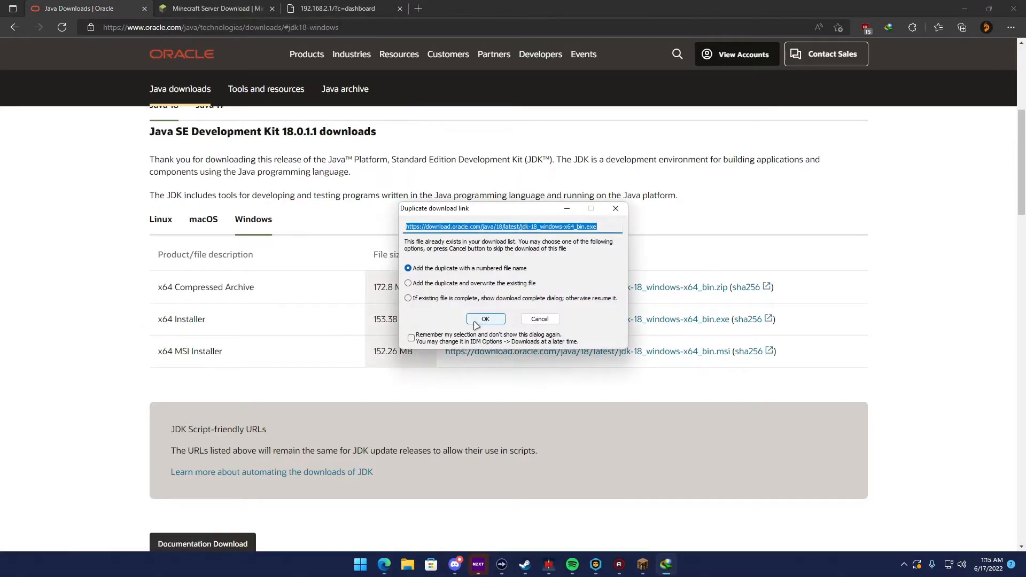
{"action": "left_click", "coordinate": [484, 319]}
{"action": "left_click", "coordinate": [601, 266]}
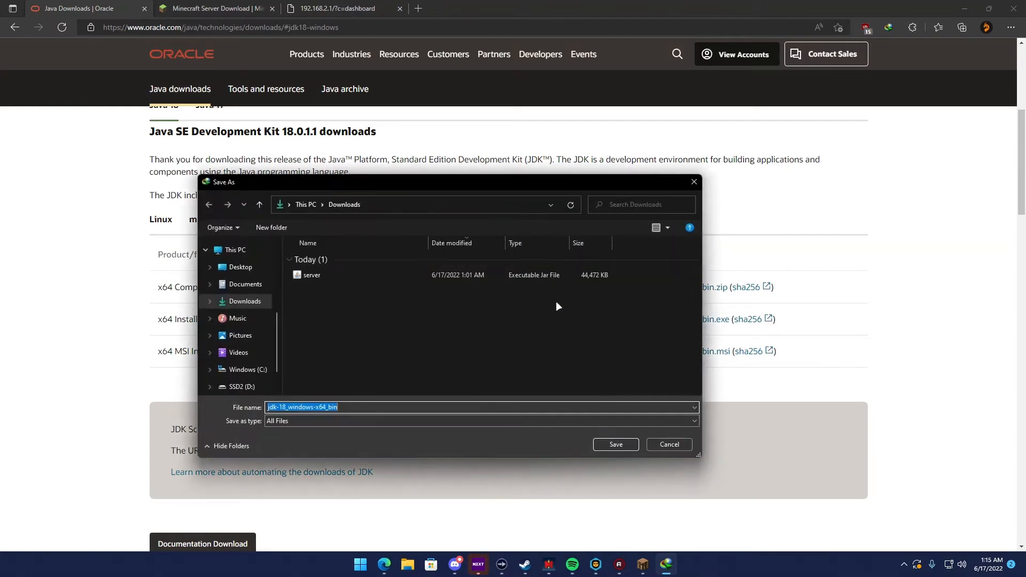
{"action": "left_click", "coordinate": [605, 445]}
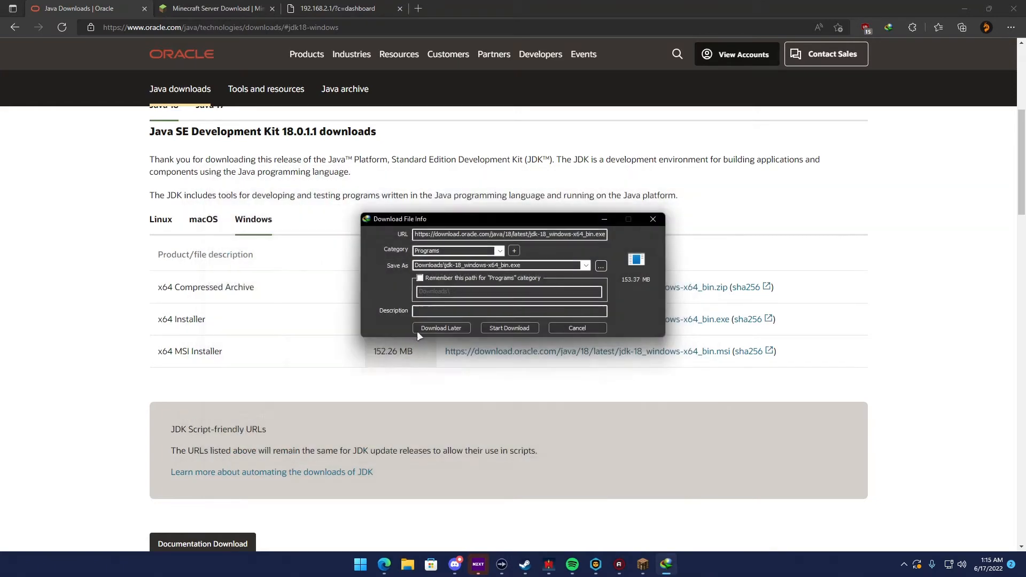
{"action": "left_click", "coordinate": [504, 329]}
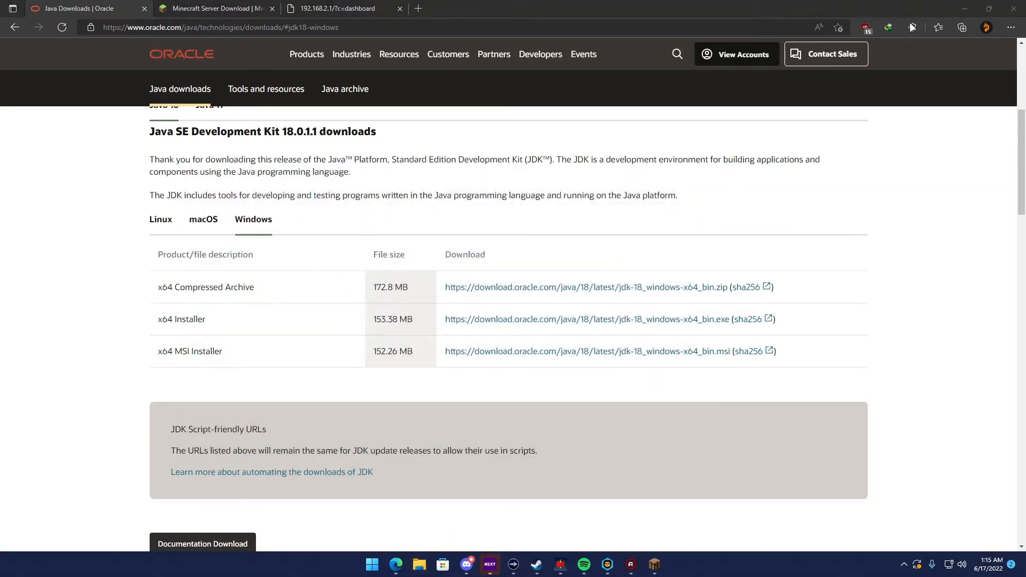
Run the jdk-18_windows-x64_bin installer from the Downloads folder in File Explorer and dismiss the reinstall prompt
{"action": "left_click", "coordinate": [419, 565]}
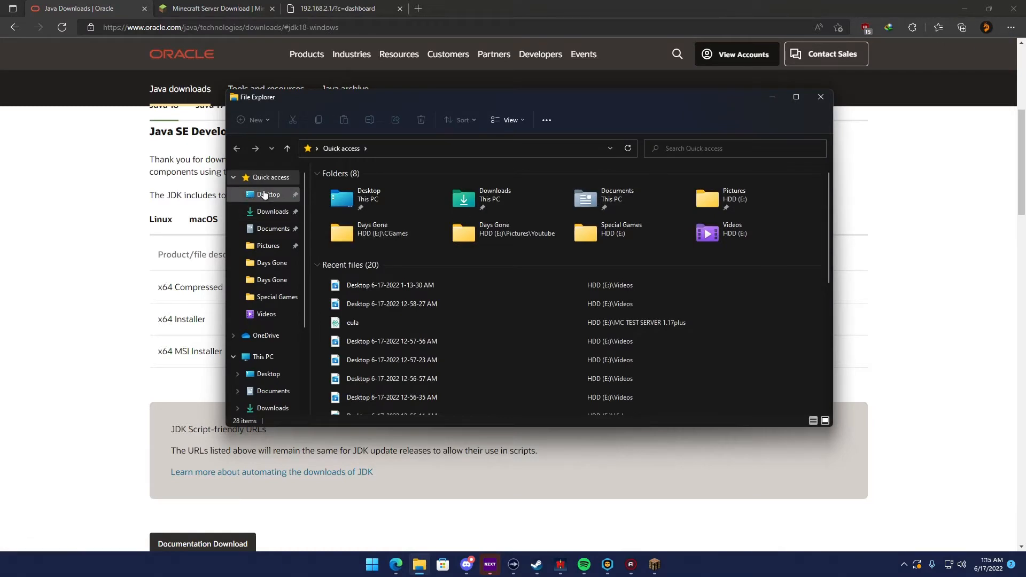
{"action": "left_click", "coordinate": [270, 212]}
{"action": "double_click", "coordinate": [357, 202]}
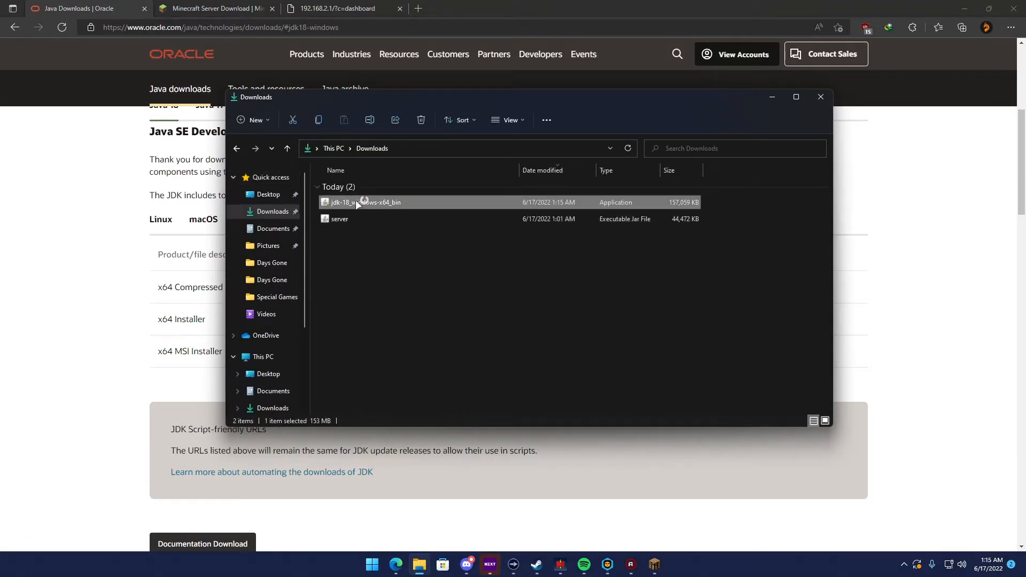
{"action": "key", "text": "Left"}
{"action": "key", "text": "Return"}
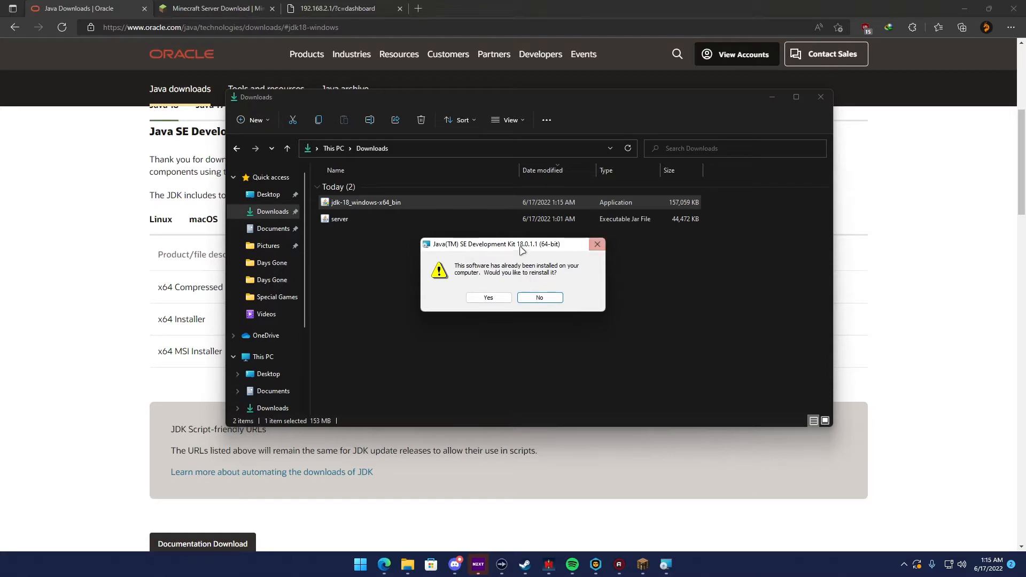
{"action": "left_click", "coordinate": [598, 244]}
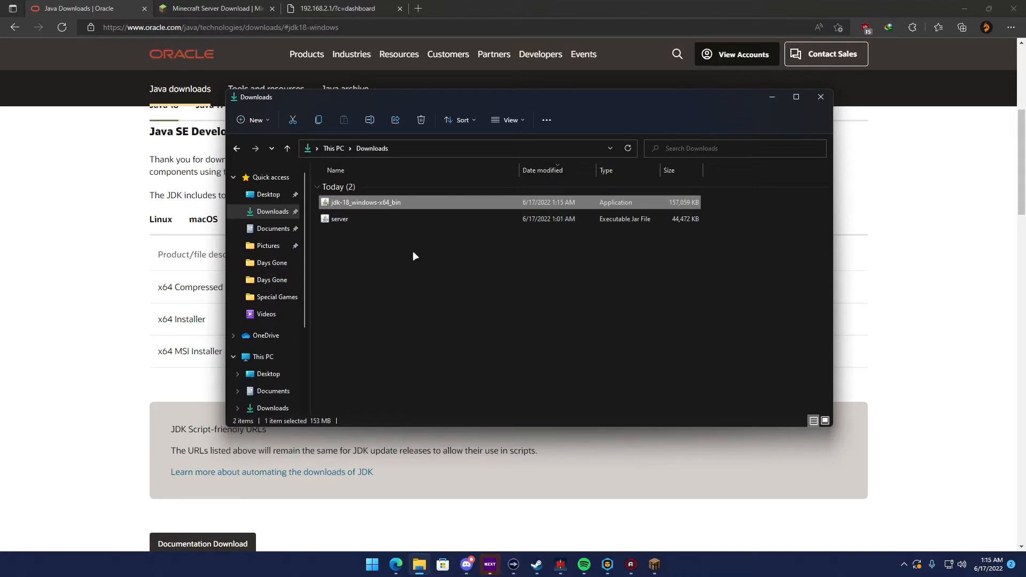
Delete the jdk-18_windows-x64_bin and server files from the Downloads folder and close its window
{"action": "left_click", "coordinate": [445, 302]}
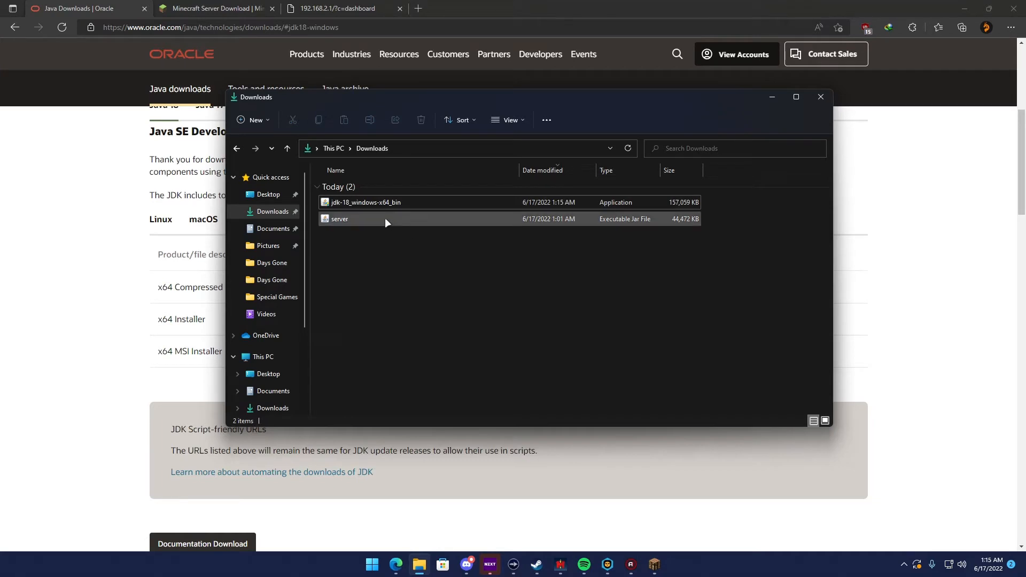
{"action": "left_click_drag", "start_coordinate": [377, 260], "coordinate": [336, 200]}
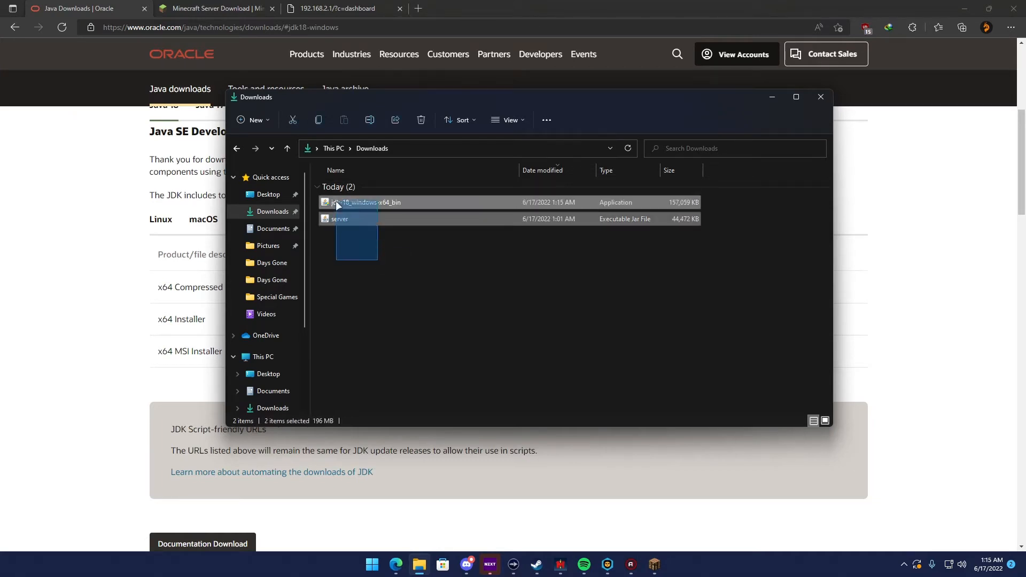
{"action": "key", "text": "Delete"}
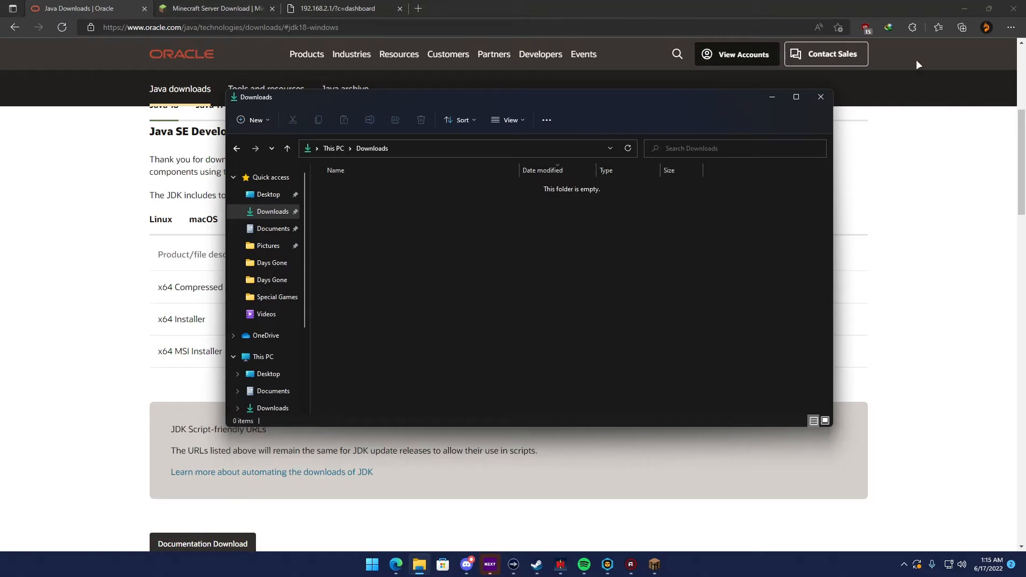
{"action": "left_click", "coordinate": [820, 97]}
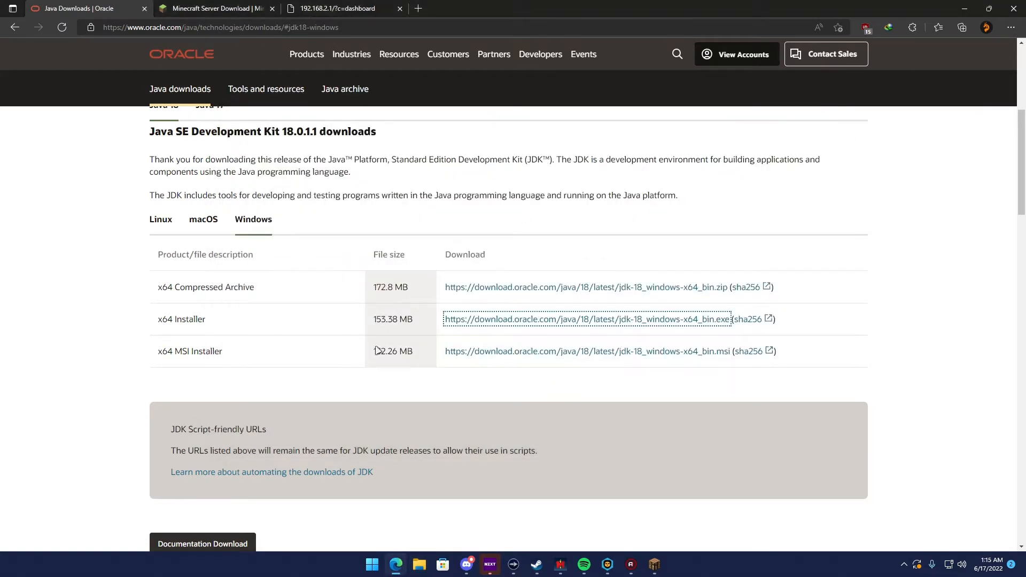
Close the Java Downloads tab and download minecraft_server.1.19.jar from the Minecraft server page
{"action": "left_click", "coordinate": [144, 9]}
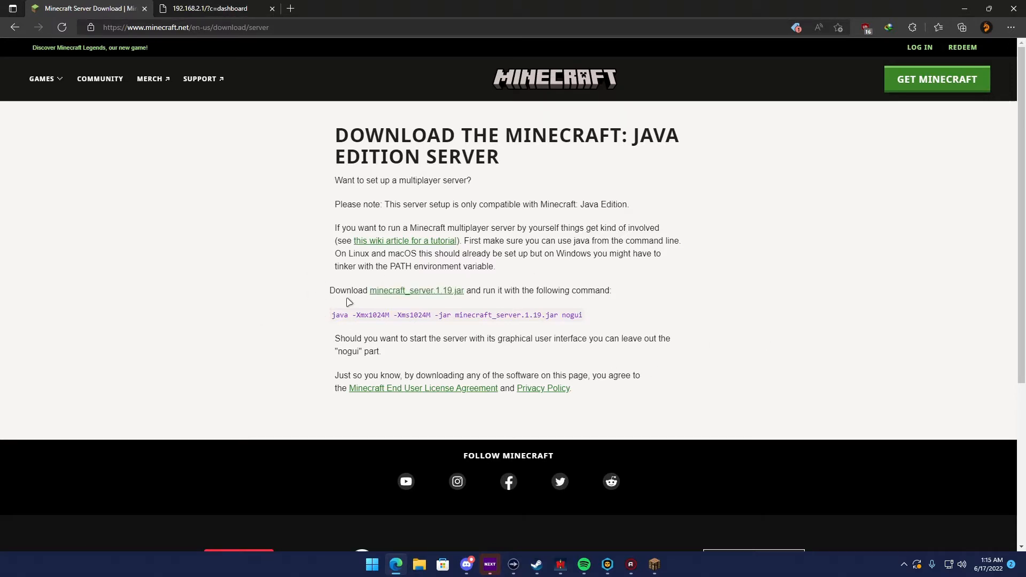
{"action": "left_click", "coordinate": [381, 295]}
{"action": "left_click", "coordinate": [425, 293]}
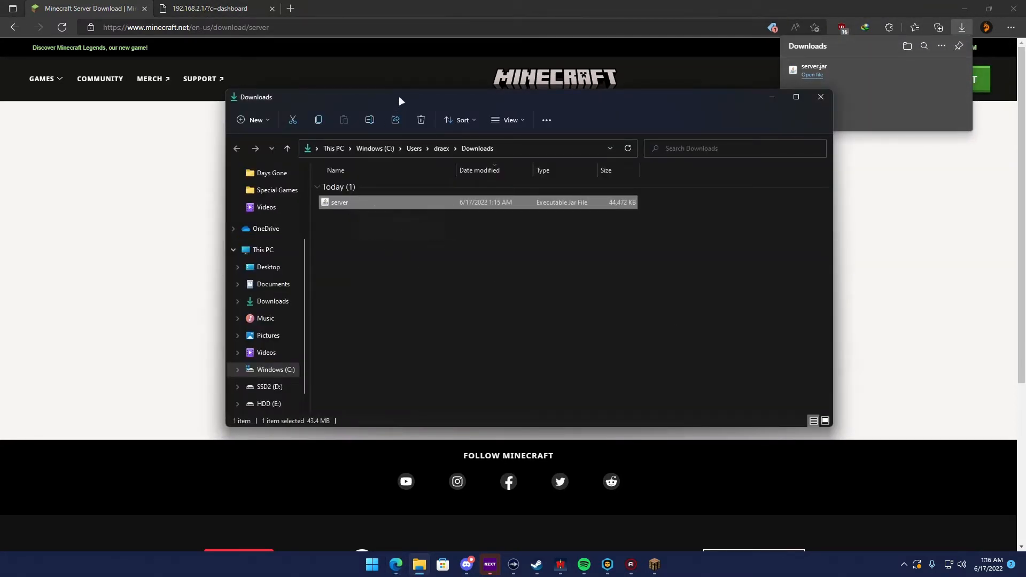
Move the Downloads window aside and open the HDD (E:) drive in a second File Explorer window
{"action": "left_click_drag", "start_coordinate": [399, 95], "coordinate": [188, 79]}
{"action": "left_click", "coordinate": [207, 264]}
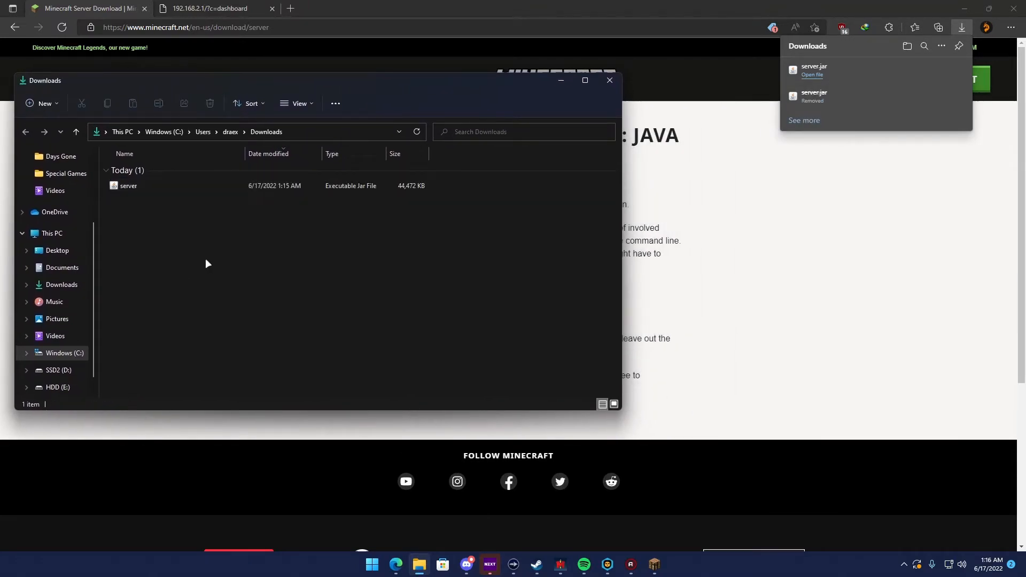
{"action": "right_click", "coordinate": [419, 564]}
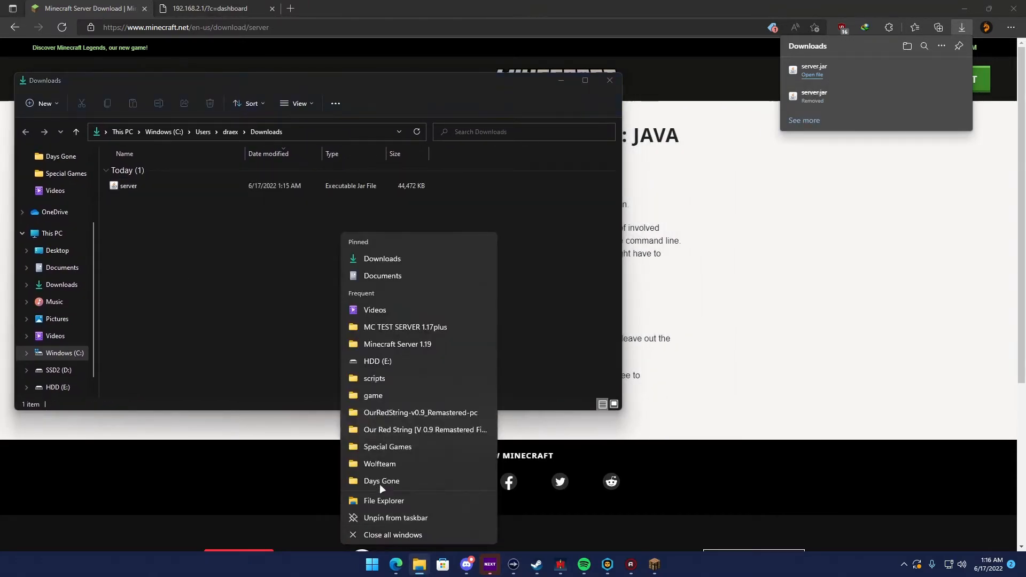
{"action": "left_click", "coordinate": [379, 500]}
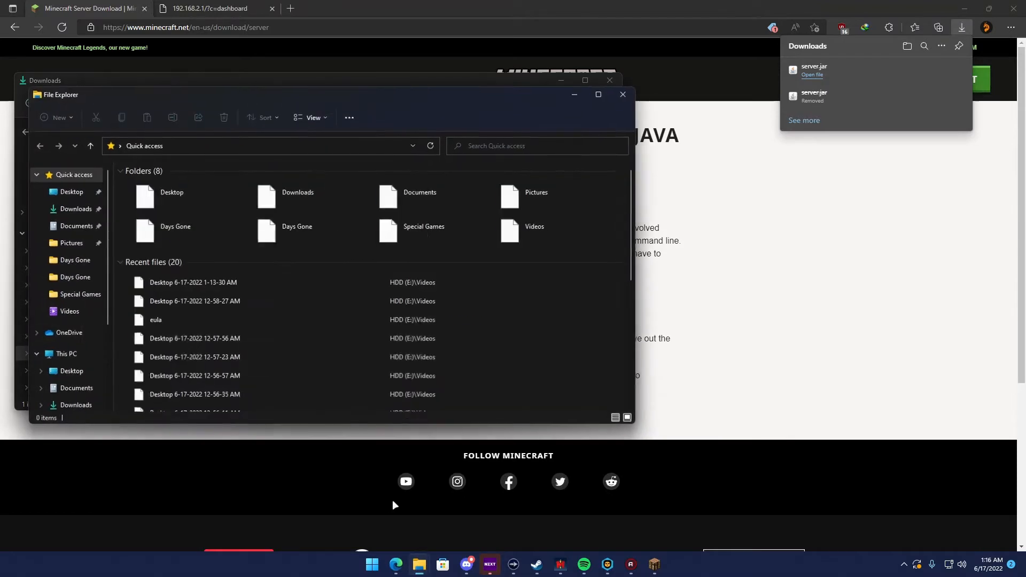
{"action": "scroll", "coordinate": [70, 305], "scroll_direction": "down", "scroll_amount": 5}
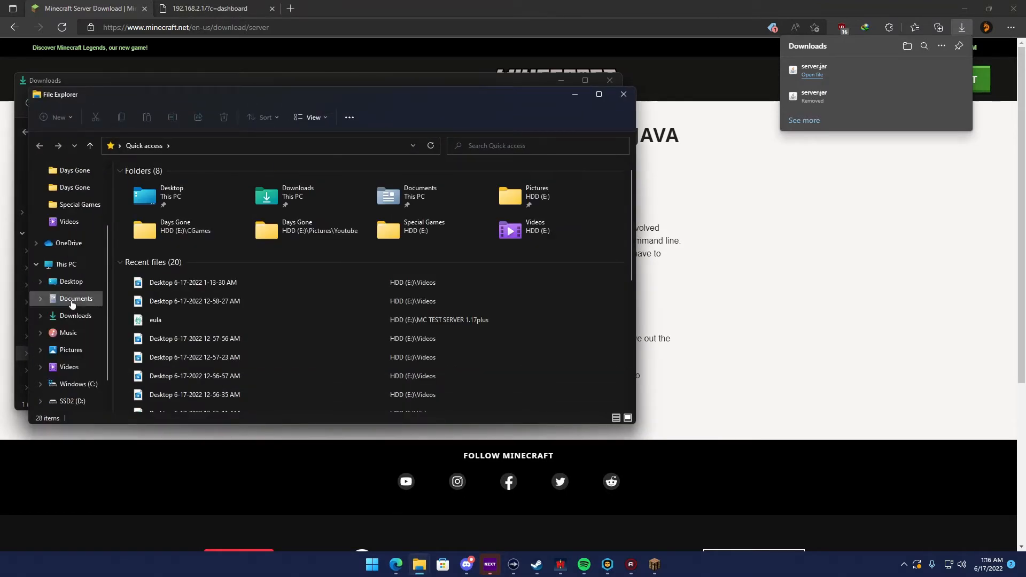
{"action": "left_click", "coordinate": [71, 366]}
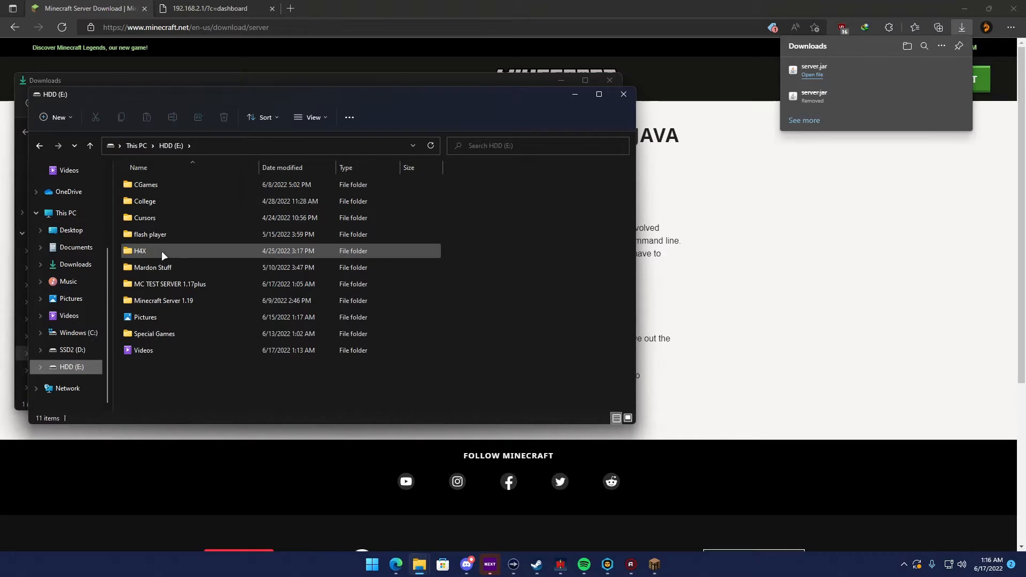
Delete the MC TEST SERVER 1.17plus folder and create a new folder named MC TEST on HDD (E:)
{"action": "left_click", "coordinate": [156, 284]}
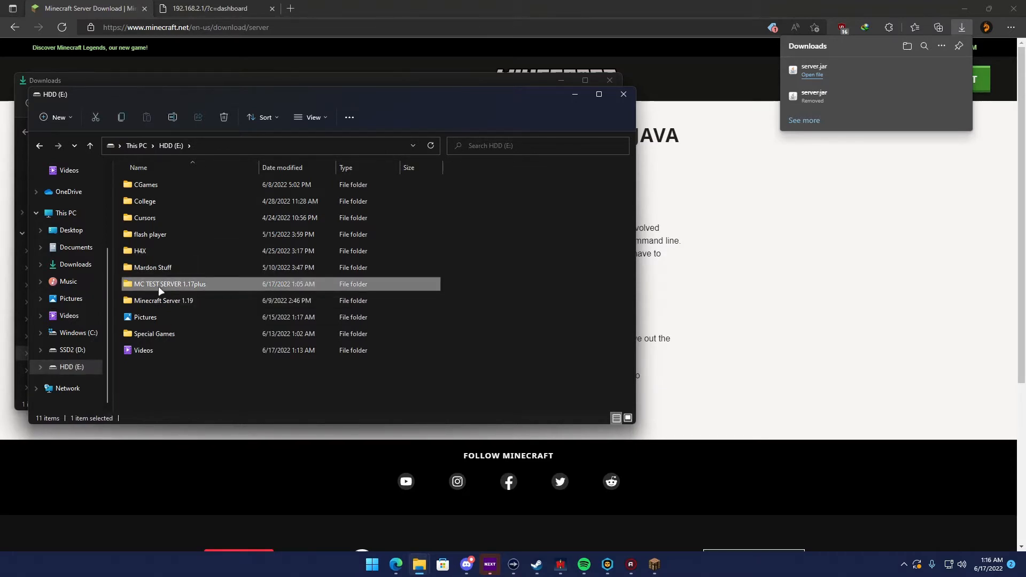
{"action": "key", "text": "Delete"}
{"action": "left_click", "coordinate": [59, 117]}
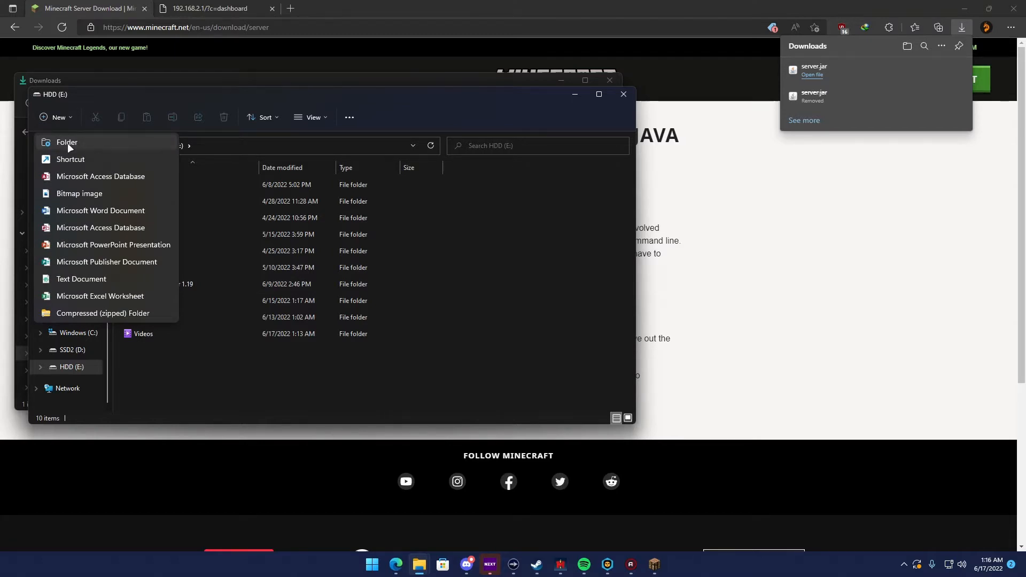
{"action": "left_click", "coordinate": [67, 142]}
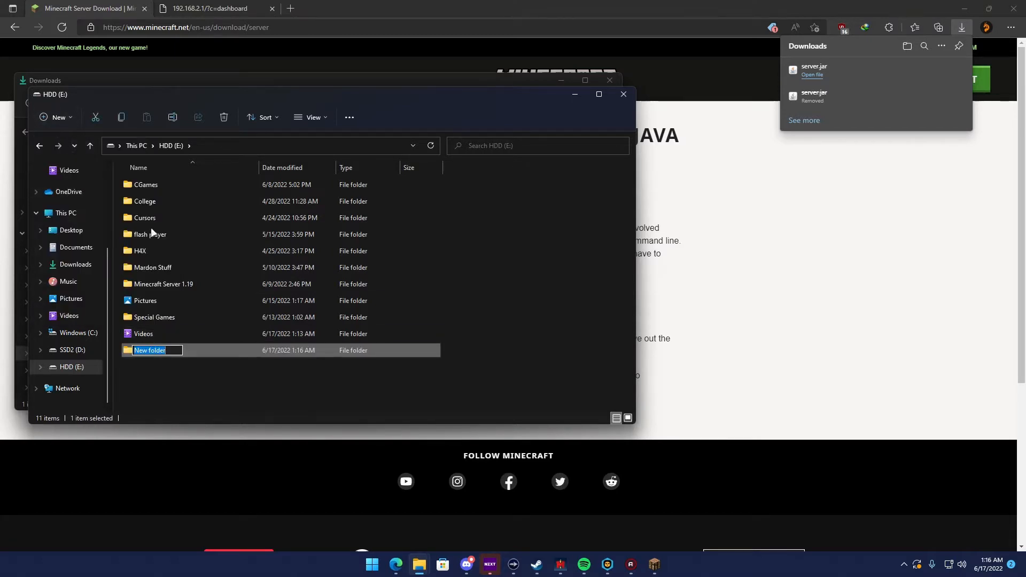
{"action": "type", "text": "MC TEST"}
{"action": "key", "text": "Return"}
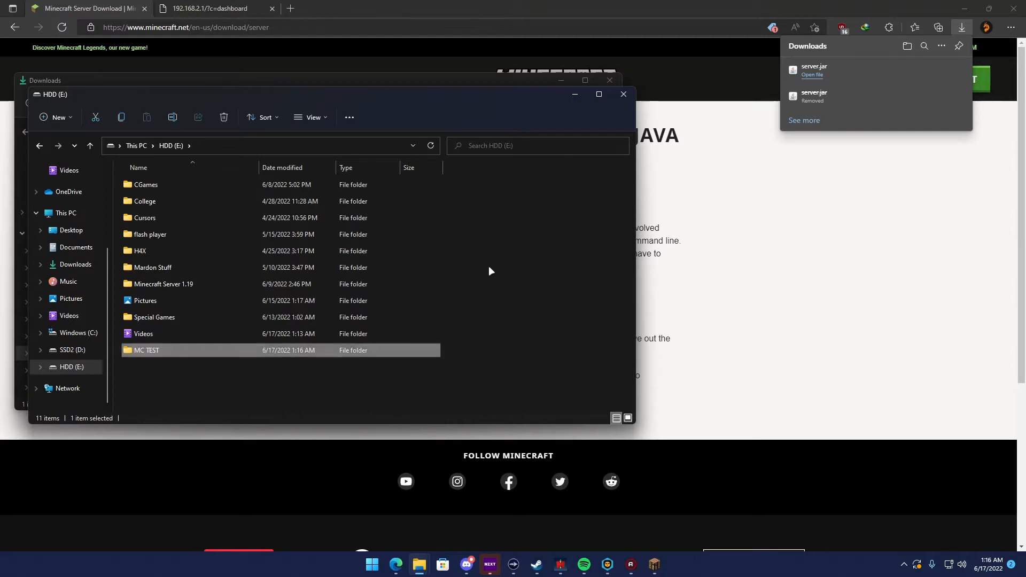
Open the MC TEST folder beside the Downloads window and copy the downloaded server file into it
{"action": "double_click", "coordinate": [159, 348]}
{"action": "left_click_drag", "start_coordinate": [291, 98], "coordinate": [635, 90]}
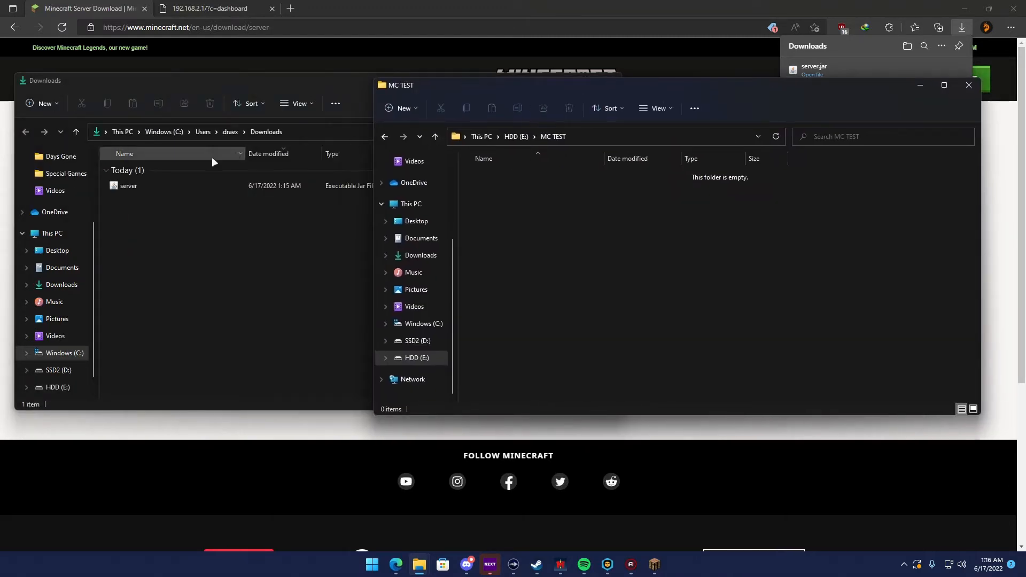
{"action": "left_click_drag", "start_coordinate": [129, 184], "coordinate": [532, 229]}
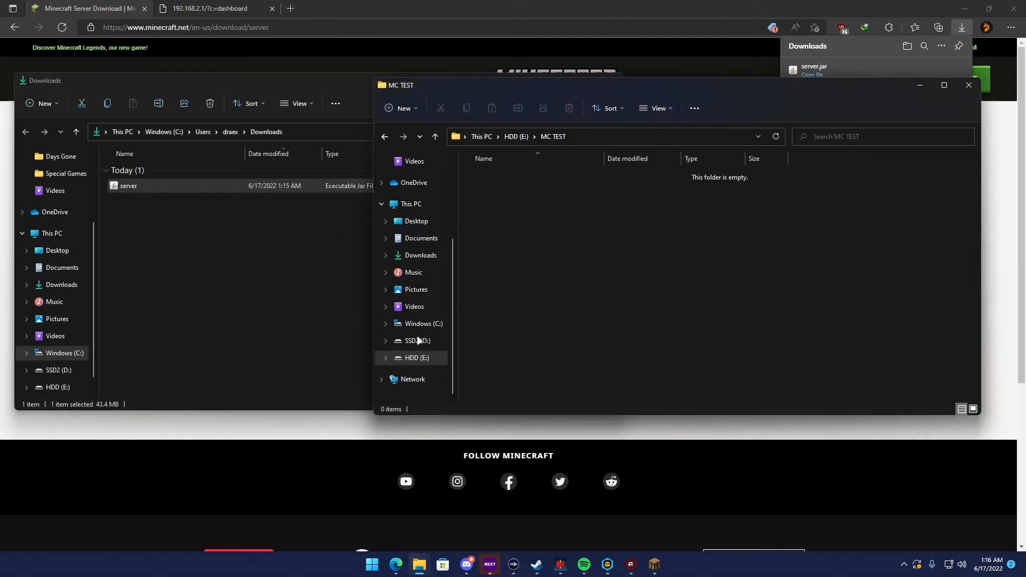
Close the Downloads window, minimize the browser, and run the server jar in the MC TEST folder
{"action": "left_click", "coordinate": [344, 84]}
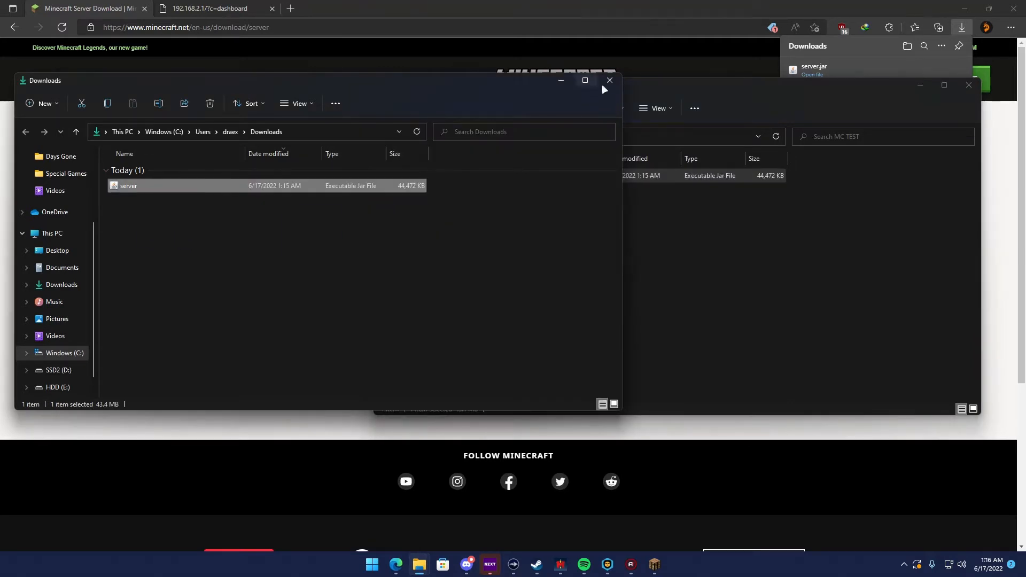
{"action": "left_click", "coordinate": [607, 80]}
{"action": "left_click_drag", "start_coordinate": [647, 88], "coordinate": [465, 94]}
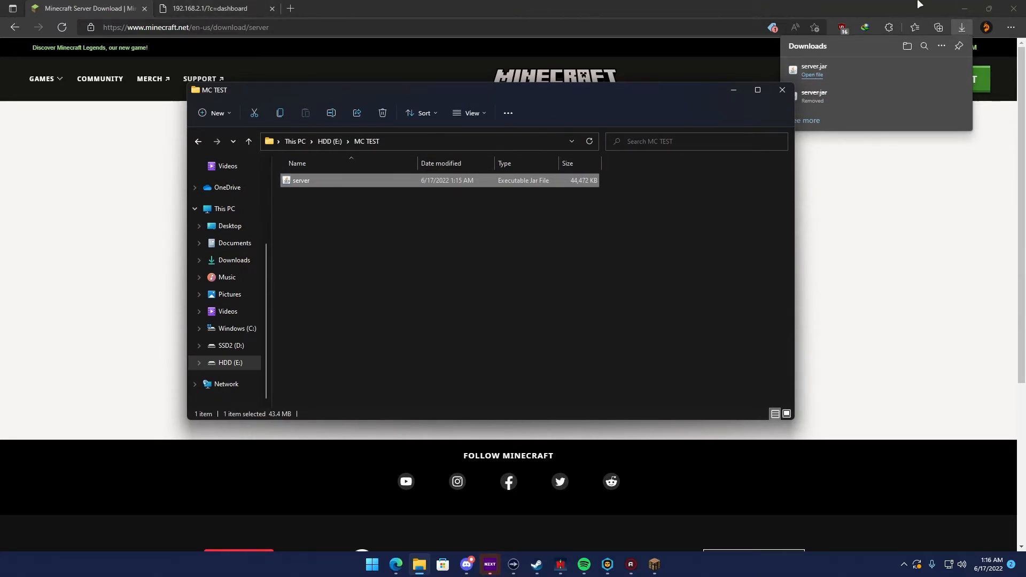
{"action": "left_click", "coordinate": [965, 8]}
{"action": "double_click", "coordinate": [319, 180]}
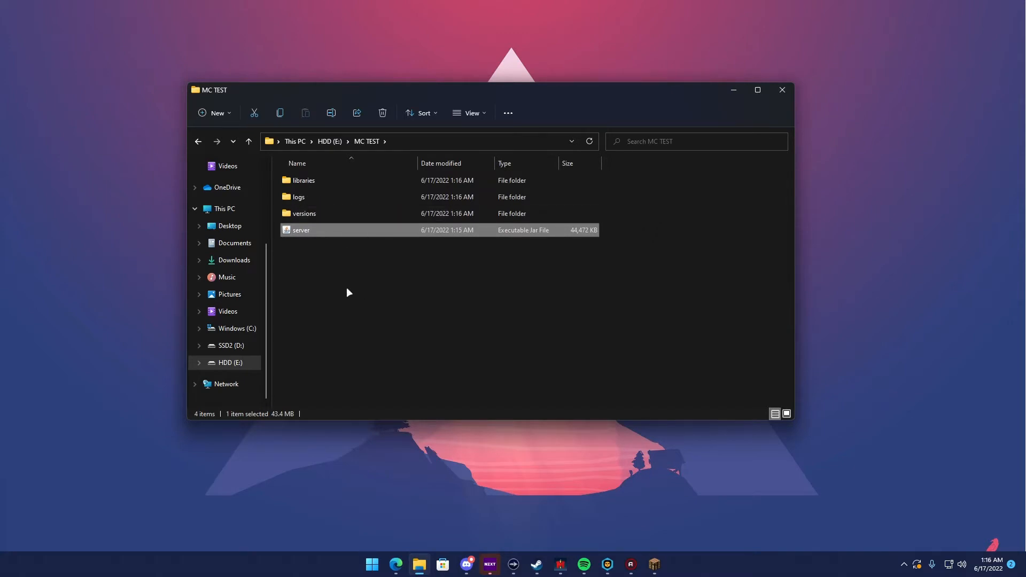
Open the eula text file in the MC TEST folder, set eula to true, and save and close it
{"action": "left_click", "coordinate": [304, 229]}
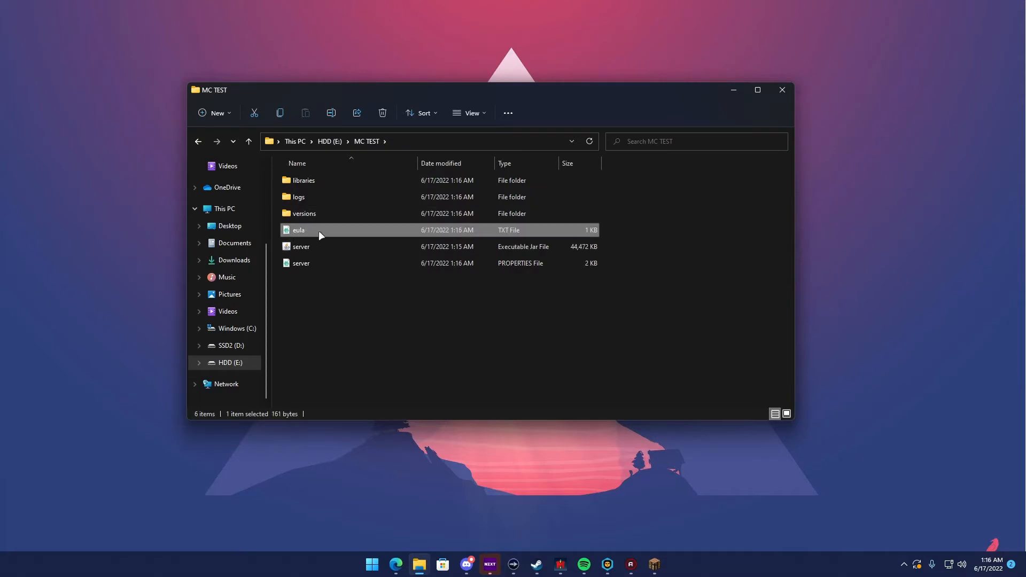
{"action": "double_click", "coordinate": [327, 234]}
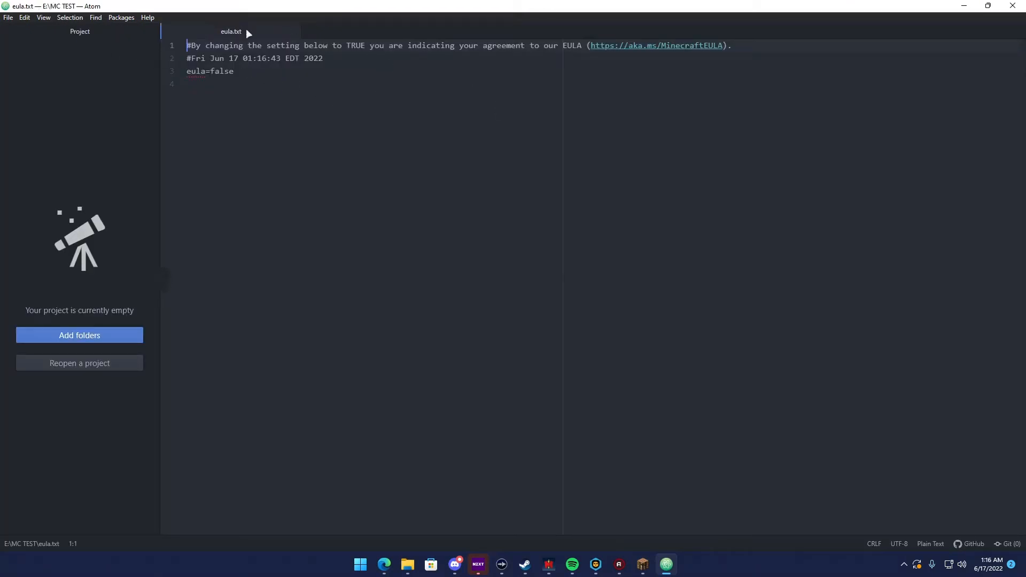
{"action": "left_click_drag", "start_coordinate": [247, 76], "coordinate": [212, 72]}
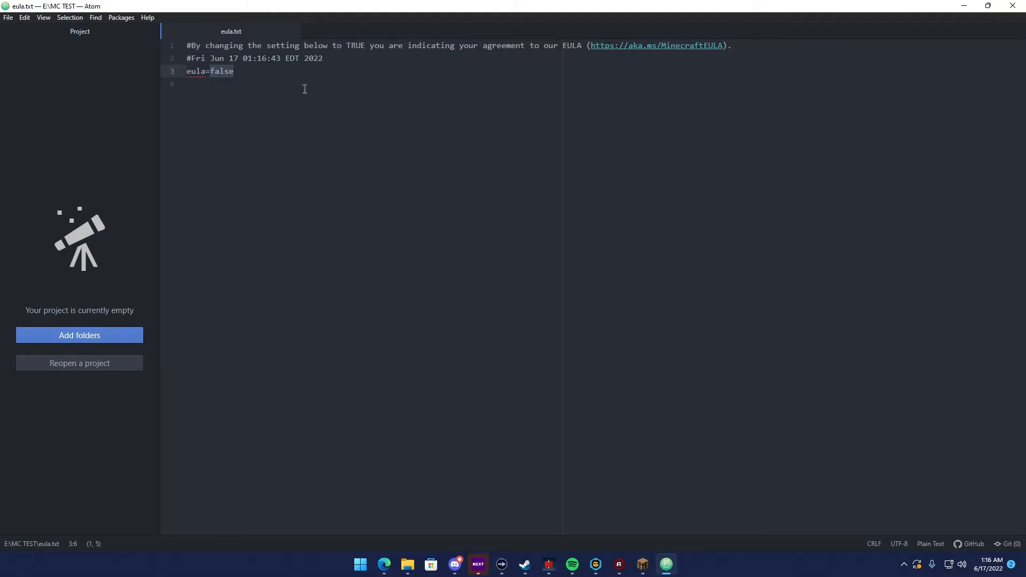
{"action": "type", "text": "true"}
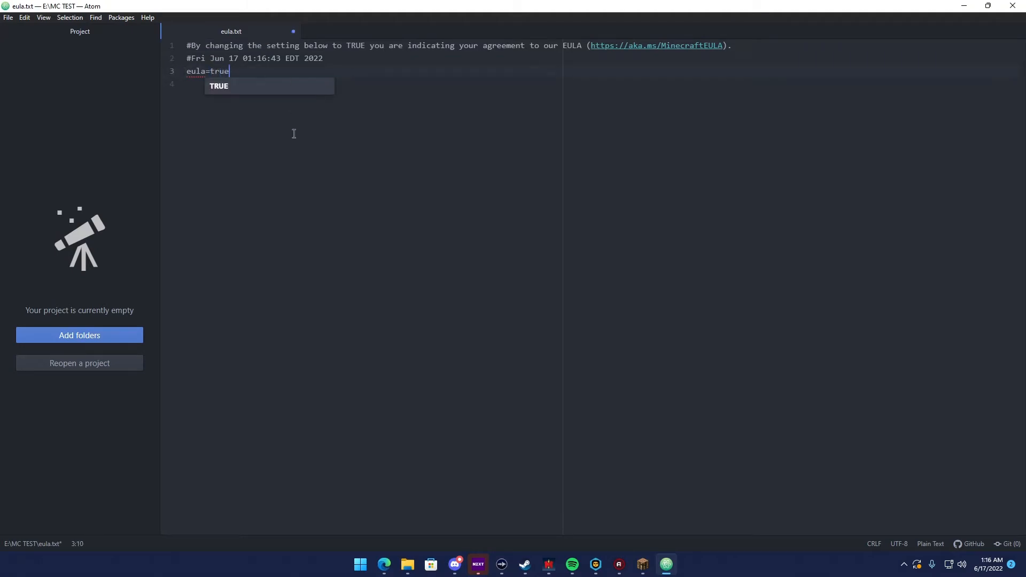
{"action": "left_click", "coordinate": [294, 132]}
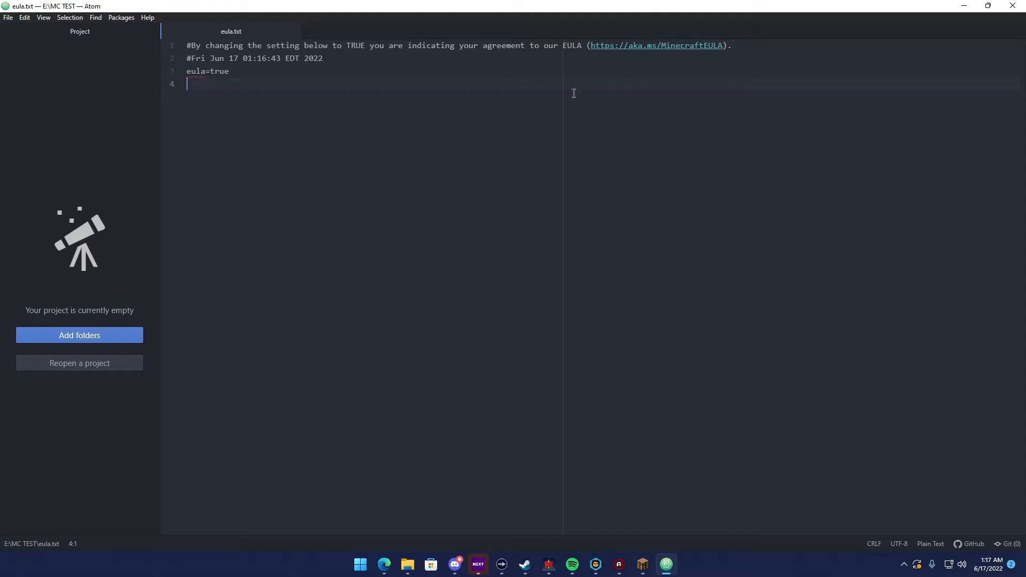
{"action": "left_click", "coordinate": [10, 17]}
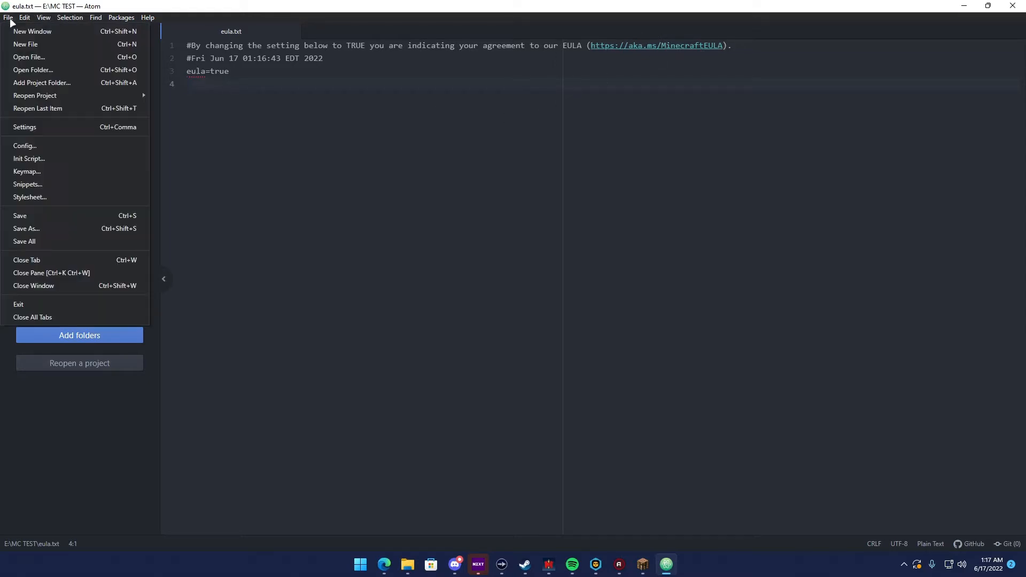
{"action": "left_click", "coordinate": [37, 217]}
{"action": "left_click", "coordinate": [1012, 6]}
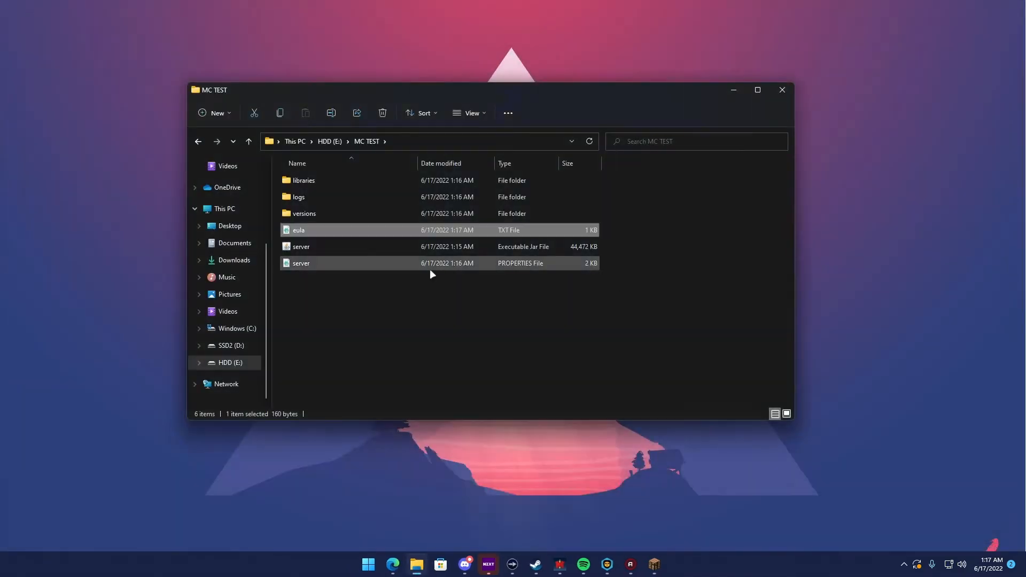
Run the server jar again and arrange the Minecraft server window beside the MC TEST folder window
{"action": "double_click", "coordinate": [297, 245]}
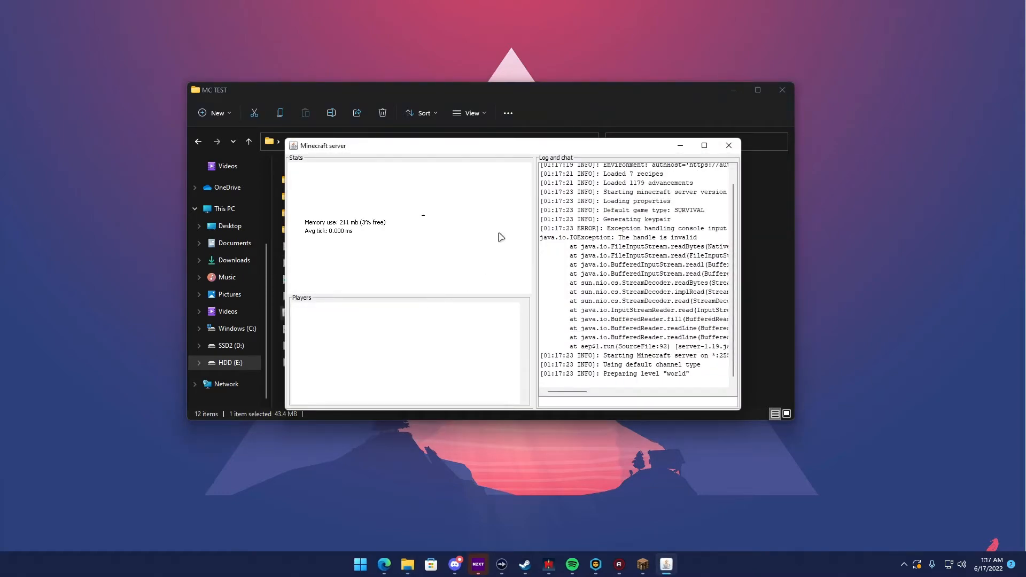
{"action": "left_click_drag", "start_coordinate": [456, 150], "coordinate": [708, 126]}
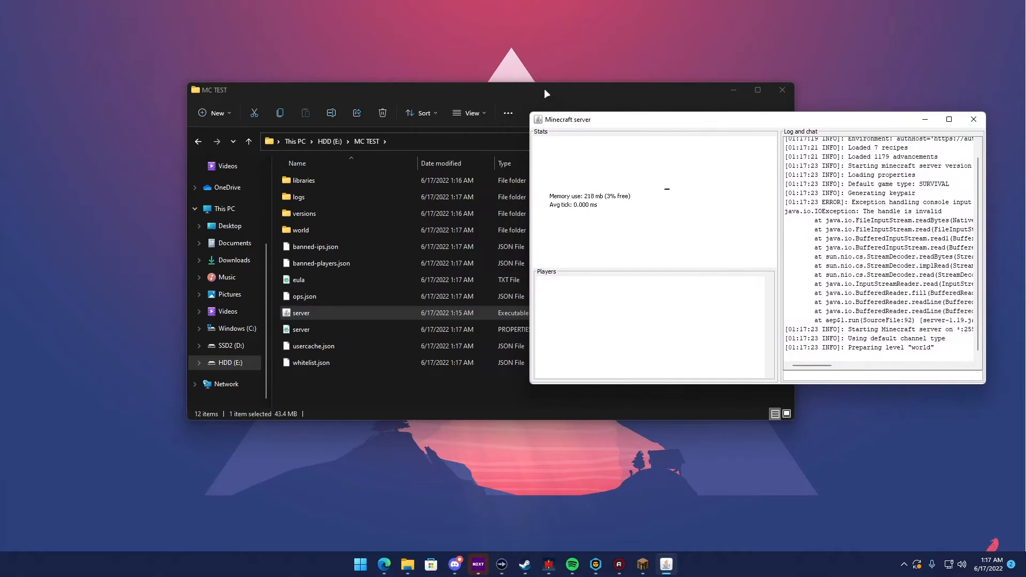
{"action": "left_click_drag", "start_coordinate": [544, 89], "coordinate": [364, 16]}
{"action": "mouse_move", "coordinate": [701, 118]}
{"action": "left_mouse_down"}
{"action": "mouse_move", "coordinate": [692, 126]}
{"action": "mouse_move", "coordinate": [710, 128]}
{"action": "left_mouse_up"}
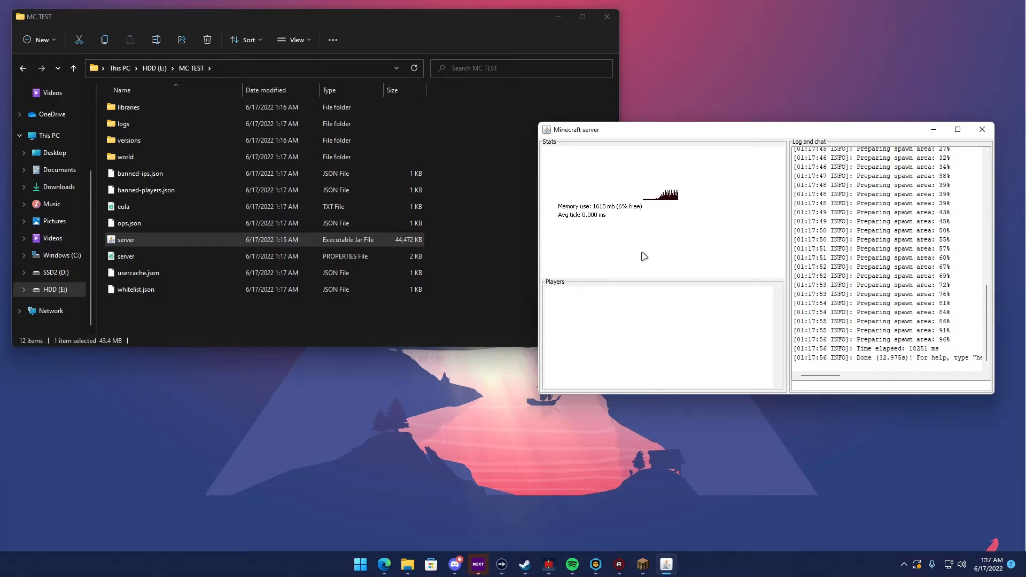
Shut down the running Minecraft server with the stop command in its console
{"action": "left_click_drag", "start_coordinate": [856, 357], "coordinate": [876, 358]}
{"action": "left_click", "coordinate": [848, 386]}
{"action": "type", "text": "stop"}
{"action": "key", "text": "Return"}
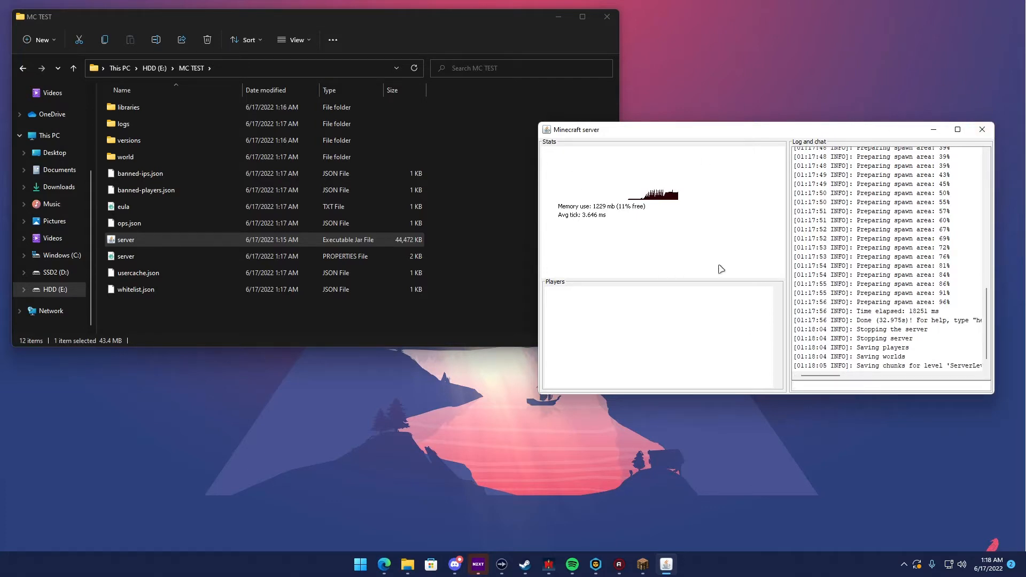
{"action": "left_click", "coordinate": [493, 239]}
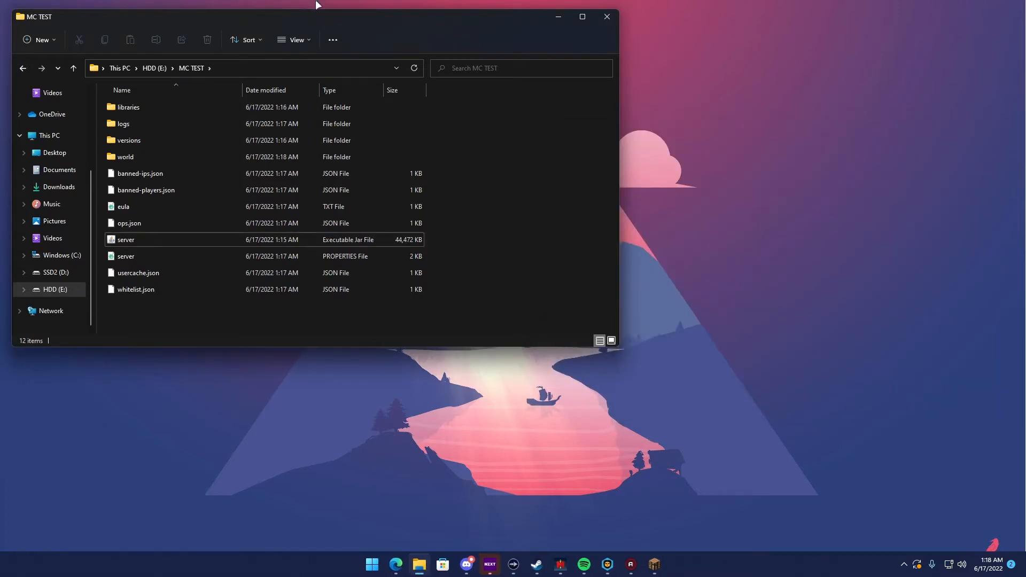
Switch to the browser and copy the command java -Xmx1024M -Xms1024M -jar minecraft_server.1.19.jar nogui from the Minecraft server page
{"action": "left_click_drag", "start_coordinate": [386, 17], "coordinate": [590, 49]}
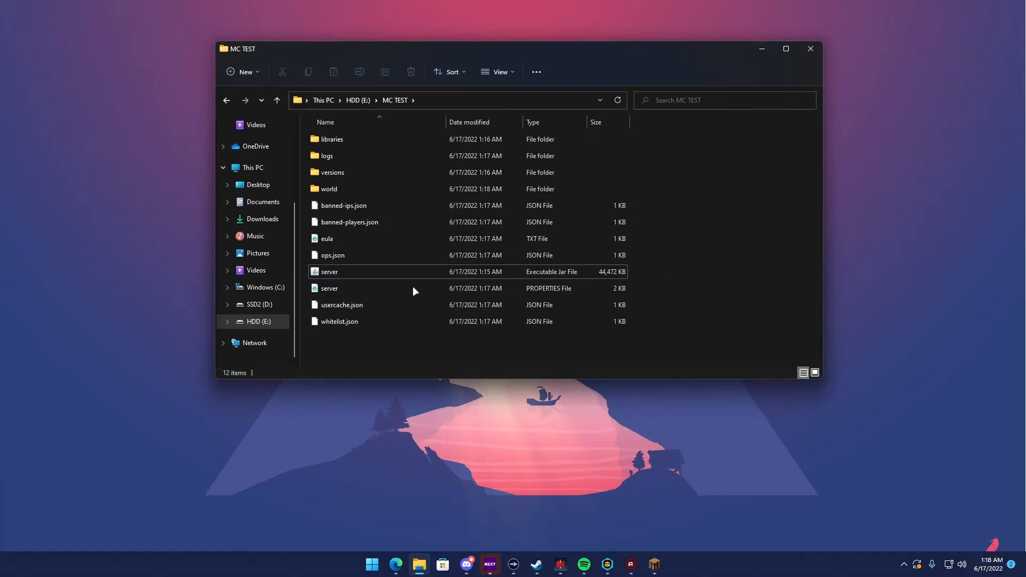
{"action": "left_click_drag", "start_coordinate": [512, 55], "coordinate": [671, 33]}
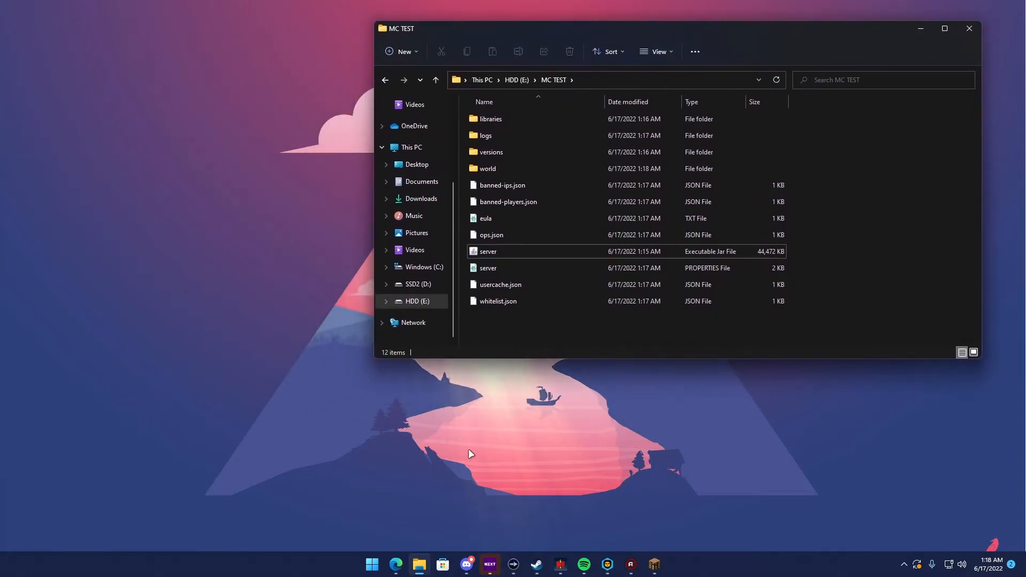
{"action": "left_click", "coordinate": [402, 565]}
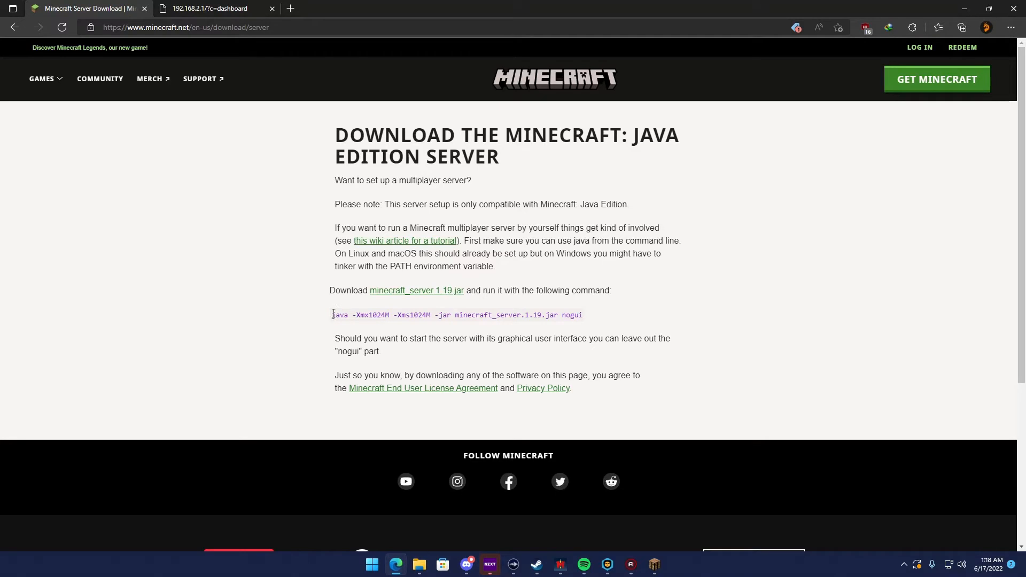
{"action": "left_click_drag", "start_coordinate": [332, 315], "coordinate": [588, 321]}
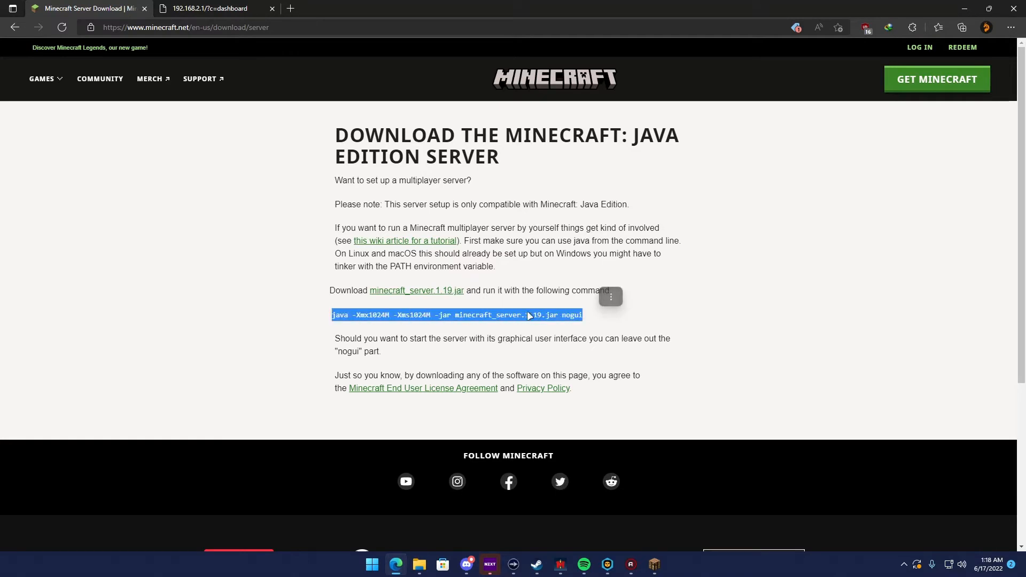
{"action": "right_click", "coordinate": [475, 318]}
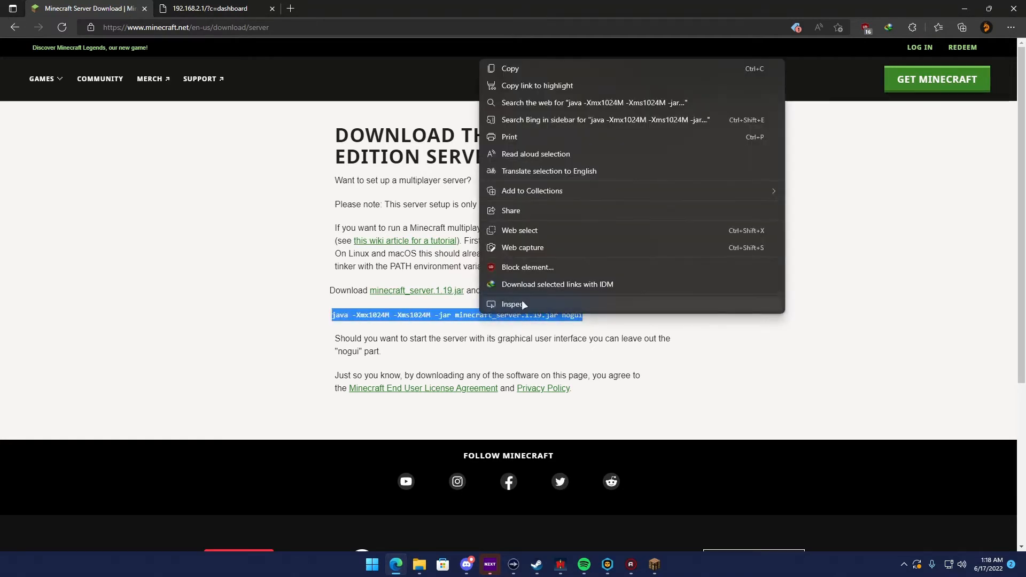
{"action": "left_click", "coordinate": [509, 73]}
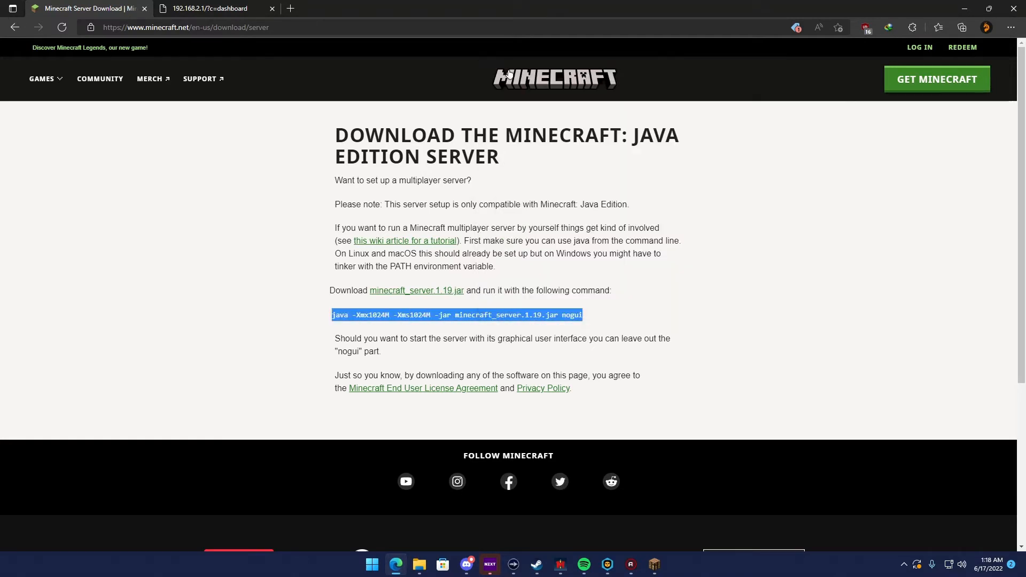
{"action": "left_click", "coordinate": [965, 8]}
Create a new text document with the default name in the MC TEST folder
{"action": "left_click", "coordinate": [416, 52]}
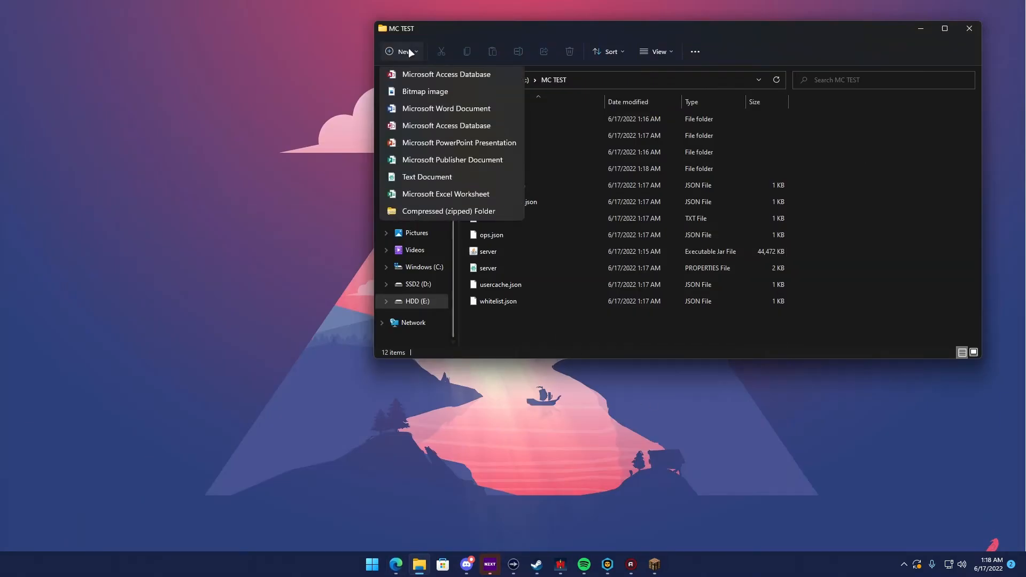
{"action": "left_click_drag", "start_coordinate": [437, 31], "coordinate": [390, 43]}
{"action": "left_click", "coordinate": [361, 68]}
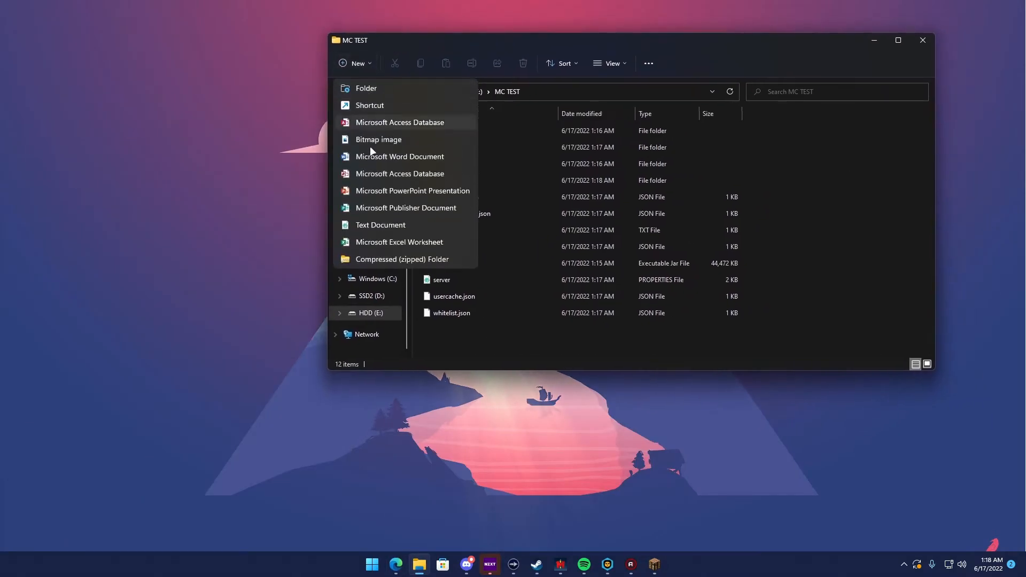
{"action": "left_click", "coordinate": [372, 226]}
{"action": "left_click", "coordinate": [822, 243]}
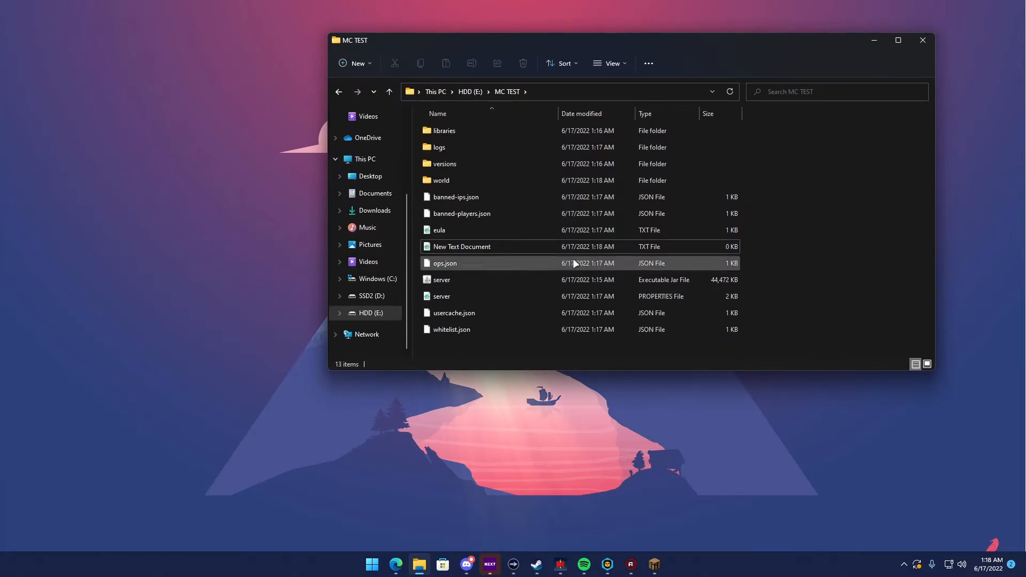
Open New Text Document and paste the copied Java launch command into it
{"action": "double_click", "coordinate": [488, 243]}
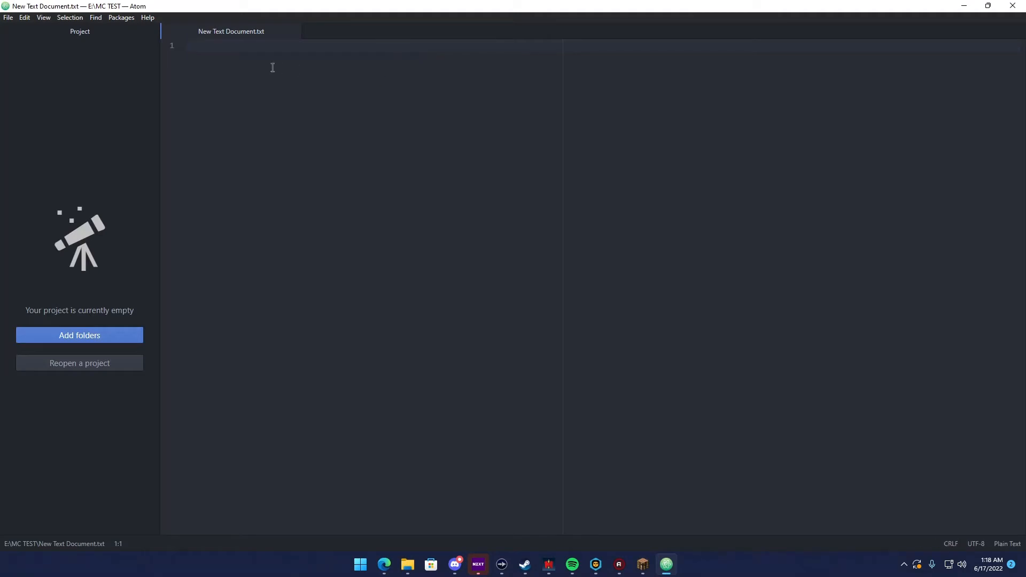
{"action": "key", "text": "ctrl+v"}
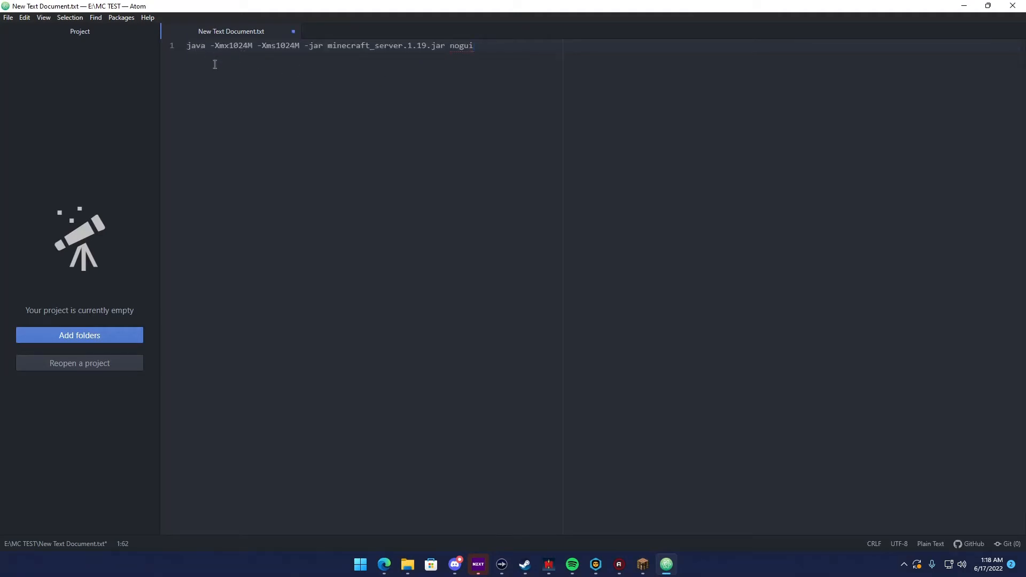
{"action": "right_click", "coordinate": [243, 101]}
{"action": "key", "text": "Escape"}
{"action": "left_click", "coordinate": [242, 75]}
Set the launch command's memory options to -Xmx4000M and -Xms3000M, save the document and minimize the editor
{"action": "left_click_drag", "start_coordinate": [215, 49], "coordinate": [306, 60]}
{"action": "left_click", "coordinate": [274, 44]}
{"action": "left_click", "coordinate": [312, 70]}
{"action": "key", "text": "BackSpace"}
{"action": "key", "text": "BackSpace"}
{"action": "key", "text": "BackSpace"}
{"action": "key", "text": "BackSpace"}
{"action": "type", "text": "3000"}
{"action": "key", "text": "BackSpace"}
{"action": "key", "text": "BackSpace"}
{"action": "key", "text": "BackSpace"}
{"action": "key", "text": "BackSpace"}
{"action": "type", "text": "4000"}
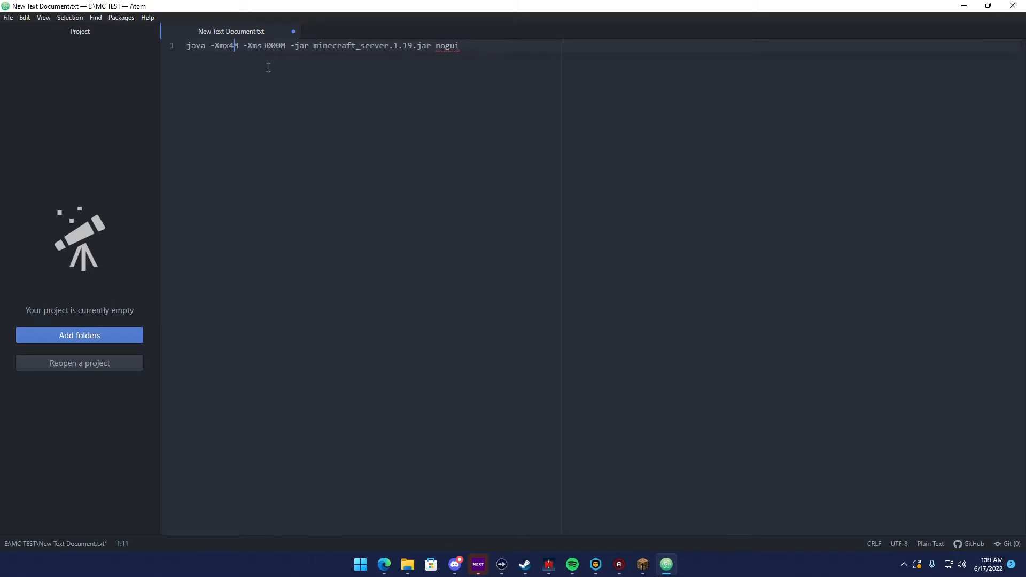
{"action": "left_click", "coordinate": [431, 105]}
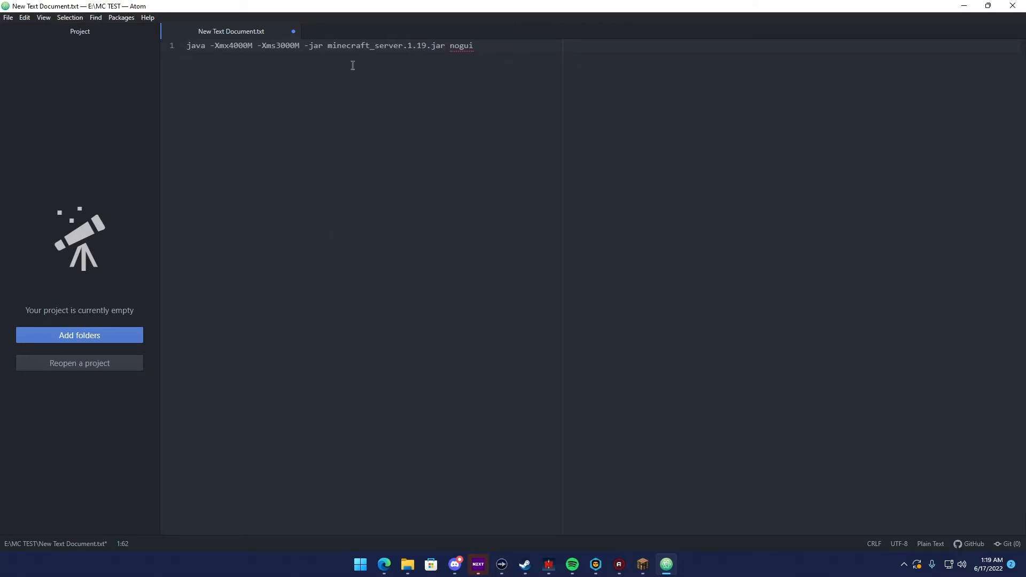
{"action": "key", "text": "ctrl+s"}
{"action": "left_click_drag", "start_coordinate": [448, 10], "coordinate": [380, 1]}
{"action": "left_click", "coordinate": [970, 6]}
{"action": "left_click", "coordinate": [777, 233]}
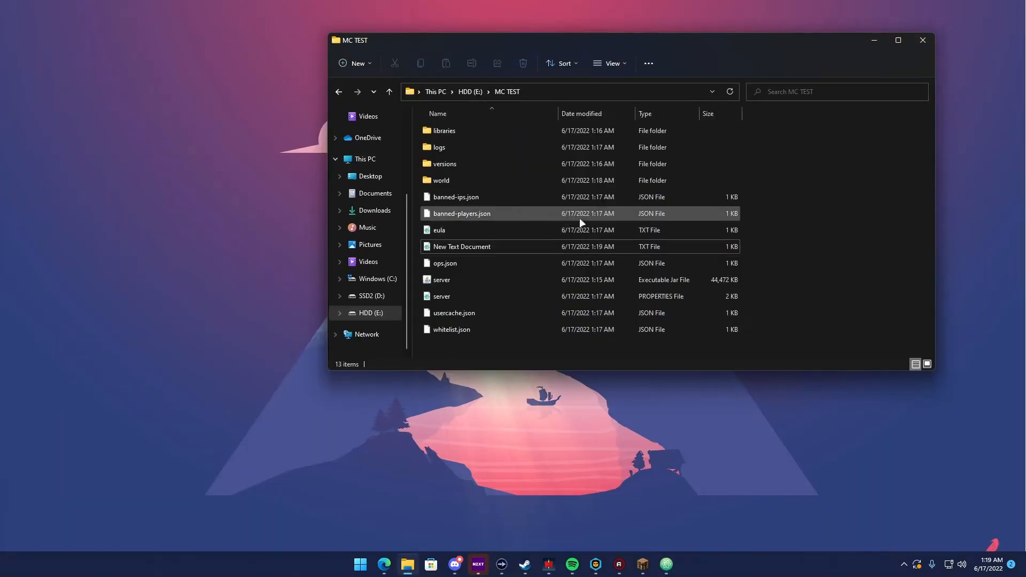
Replace minecraft_server.1.19 with server in the launch command so it matches the server jar in the MC TEST folder
{"action": "left_click", "coordinate": [667, 564]}
{"action": "left_click_drag", "start_coordinate": [204, 46], "coordinate": [422, 46]}
{"action": "left_click", "coordinate": [422, 46]}
{"action": "left_click_drag", "start_coordinate": [330, 47], "coordinate": [481, 60]}
{"action": "left_click", "coordinate": [965, 5]}
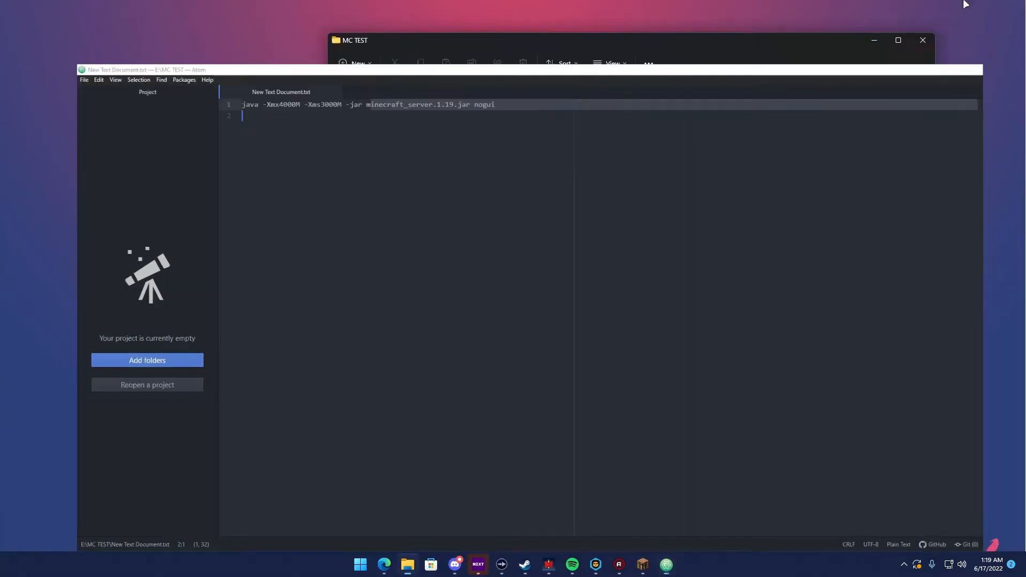
{"action": "left_click", "coordinate": [452, 287]}
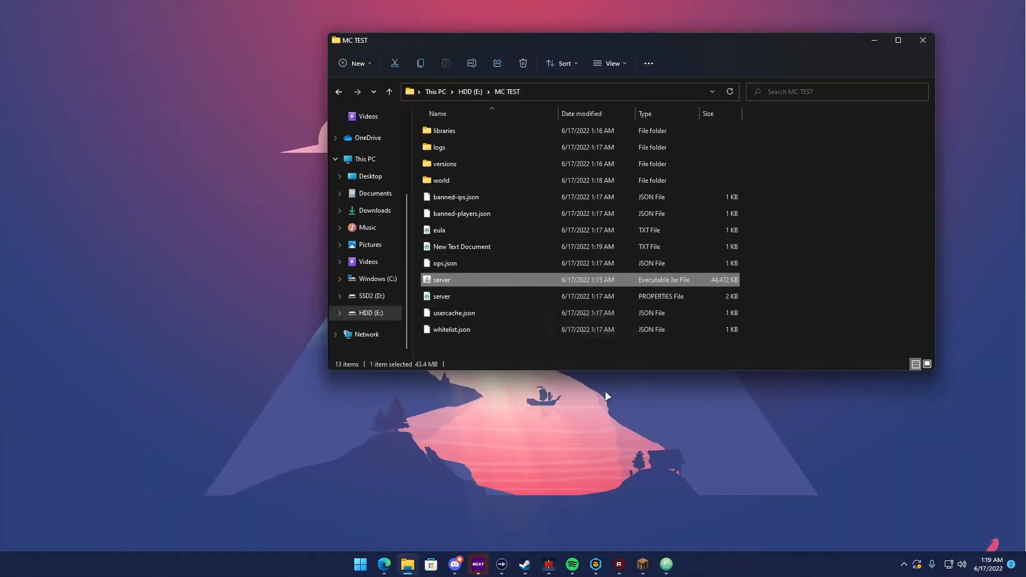
{"action": "left_click", "coordinate": [667, 565]}
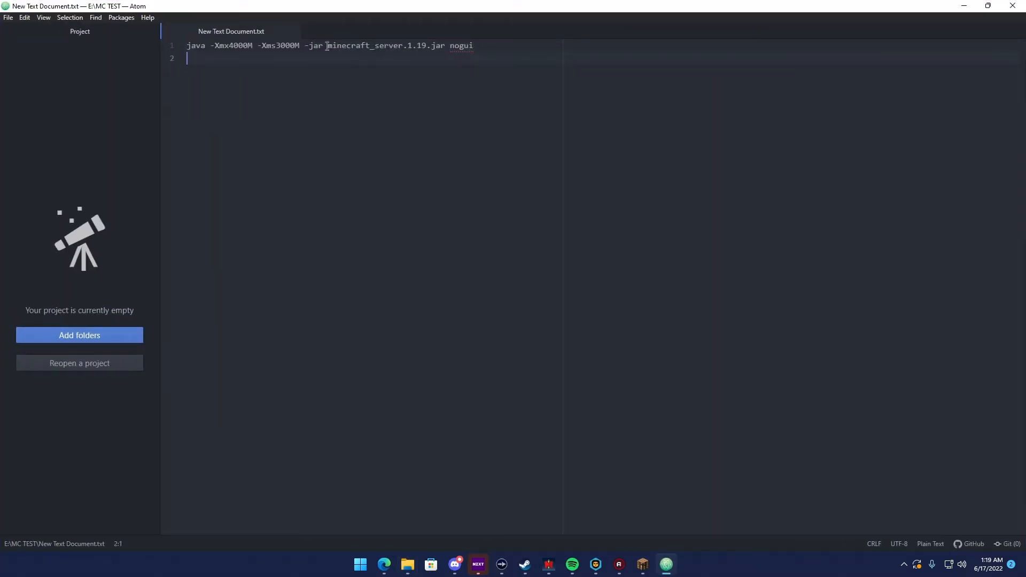
{"action": "left_click_drag", "start_coordinate": [327, 46], "coordinate": [425, 40]}
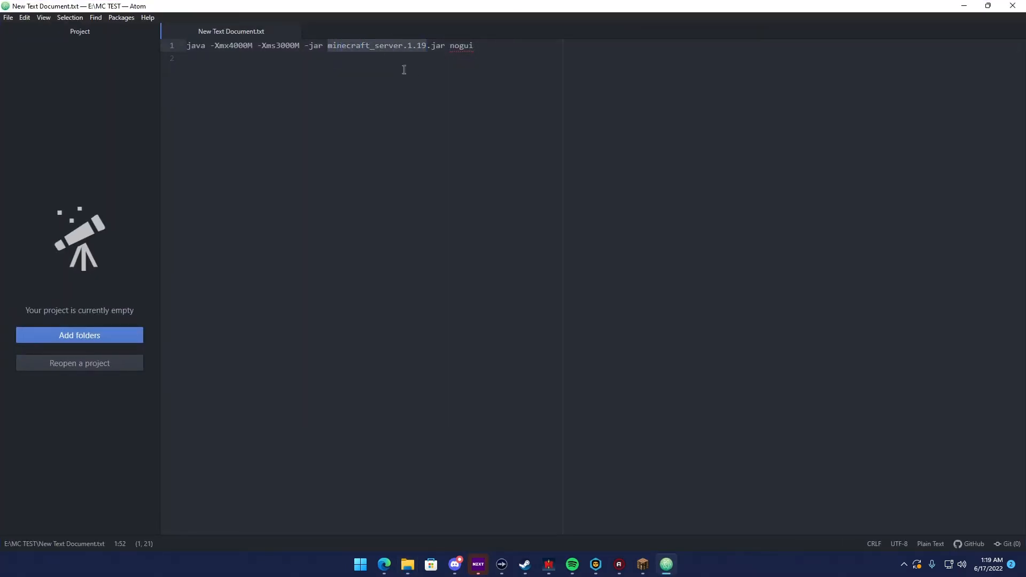
{"action": "type", "text": "server"}
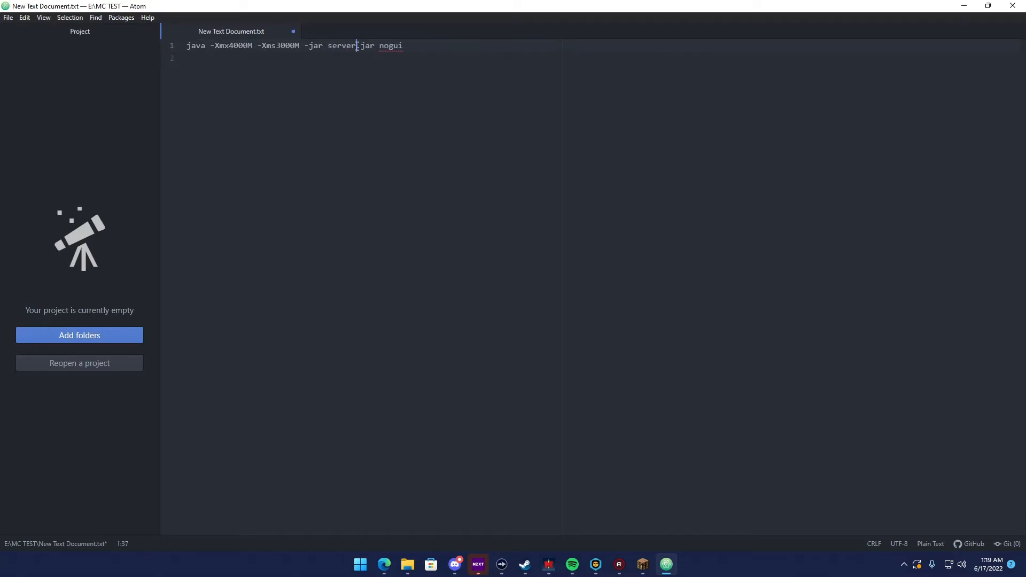
{"action": "left_click", "coordinate": [392, 105]}
Save the launch command document as run.bat in the MC TEST folder with type All Files, and close the editor
{"action": "left_click", "coordinate": [9, 17]}
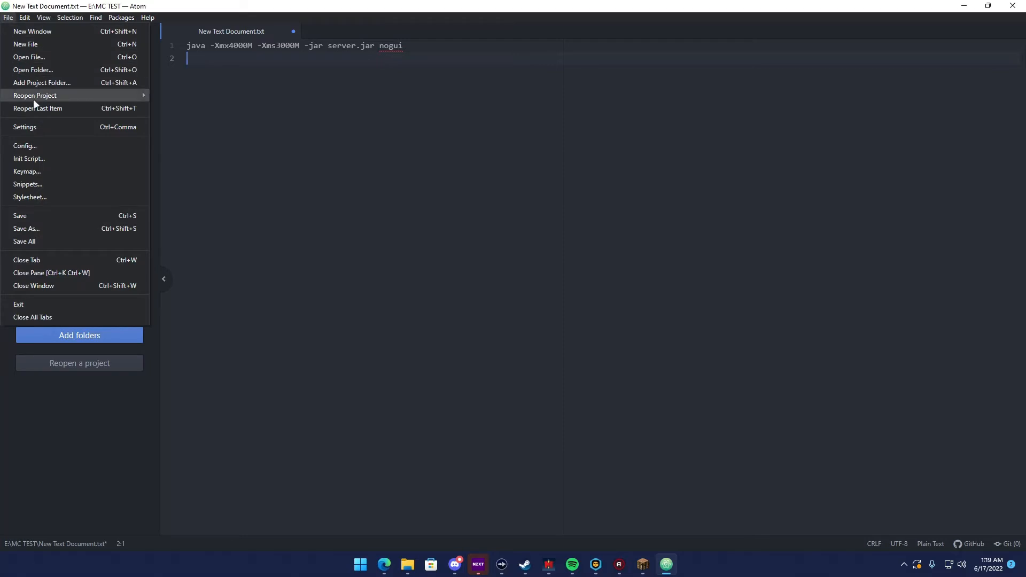
{"action": "left_click", "coordinate": [33, 229]}
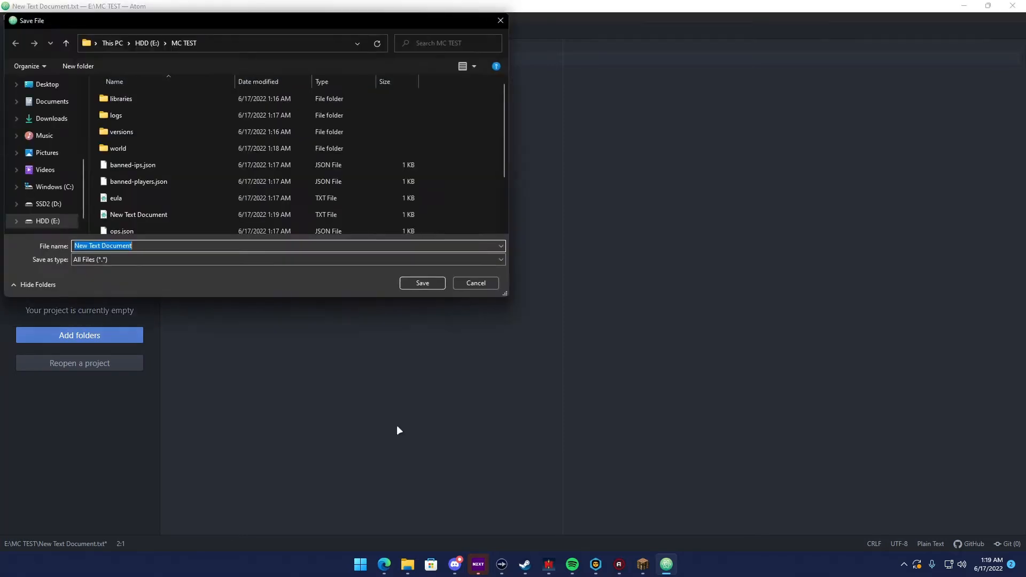
{"action": "left_click", "coordinate": [101, 260]}
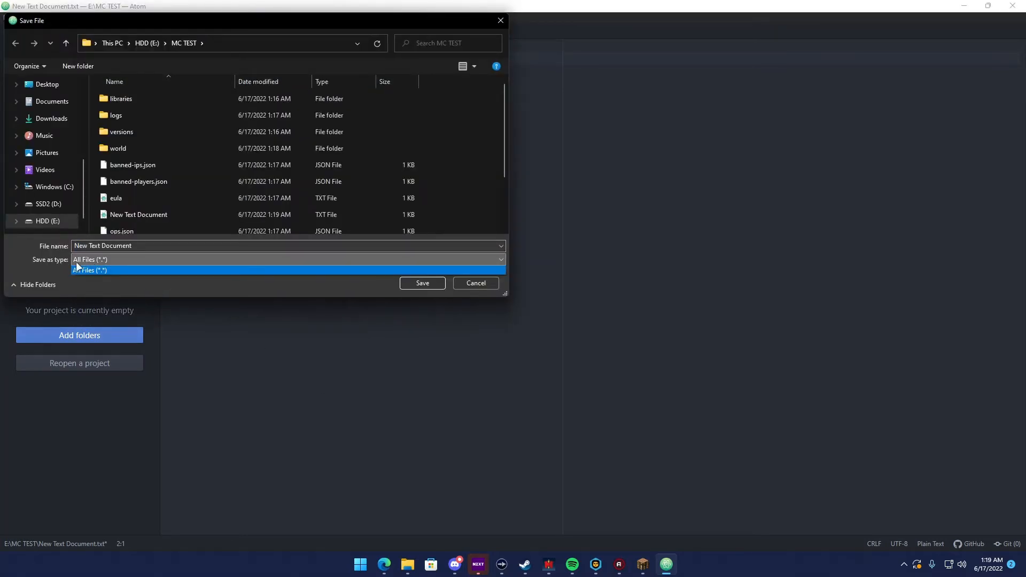
{"action": "left_click", "coordinate": [89, 269]}
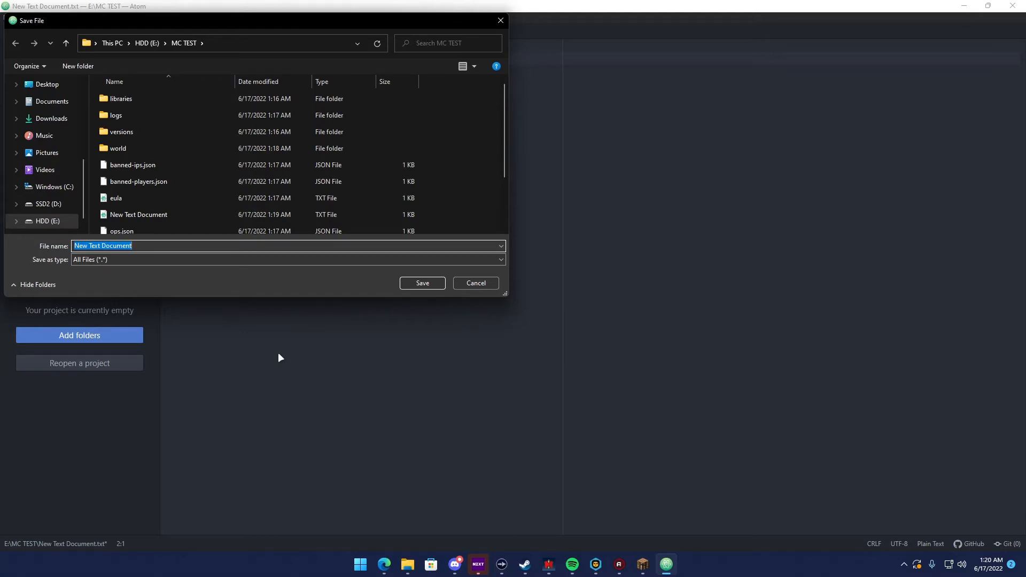
{"action": "type", "text": "run.bat"}
{"action": "key", "text": "Return"}
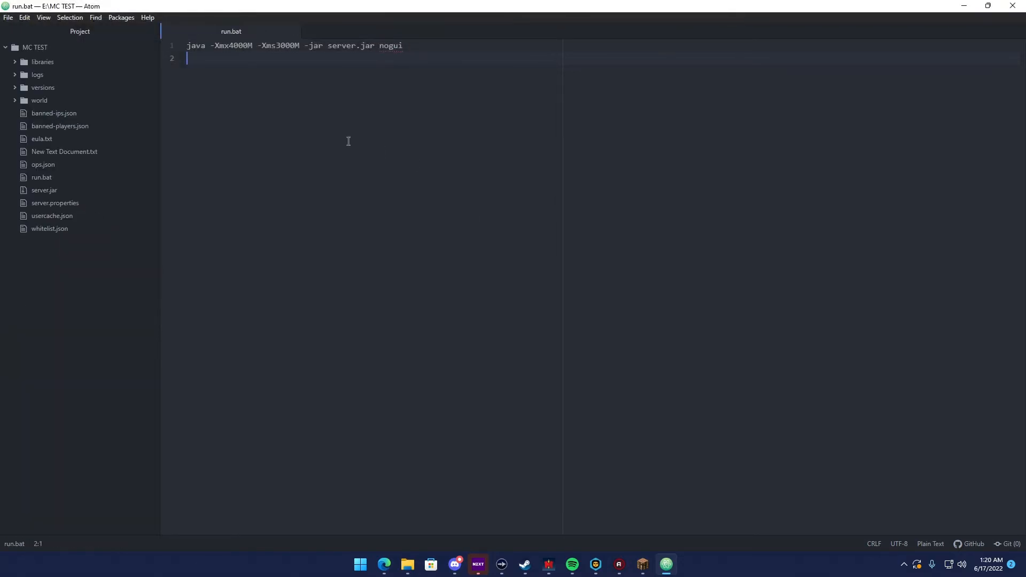
{"action": "left_click", "coordinate": [1013, 5]}
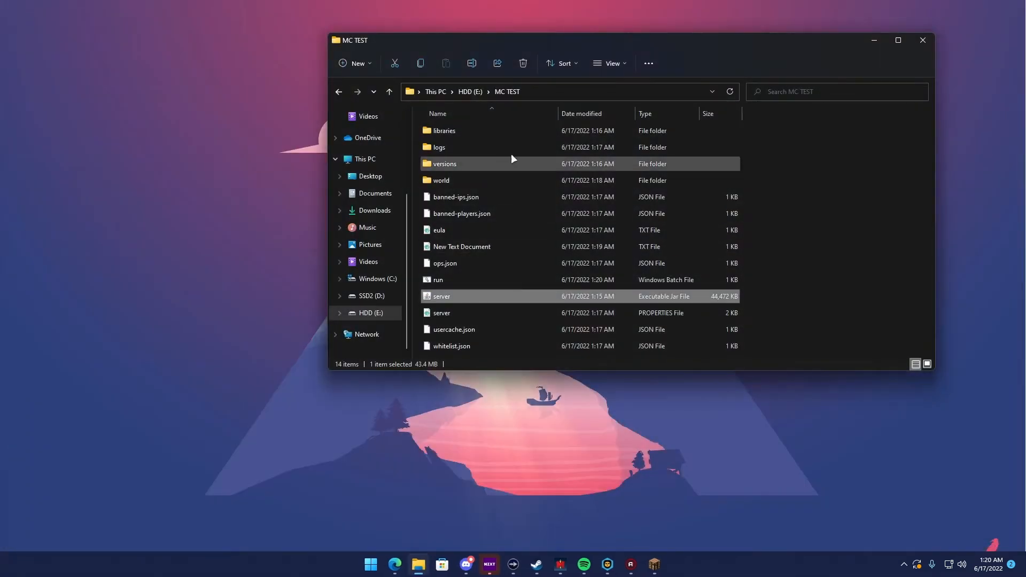
Delete New Text Document from the MC TEST folder
{"action": "left_click", "coordinate": [437, 281]}
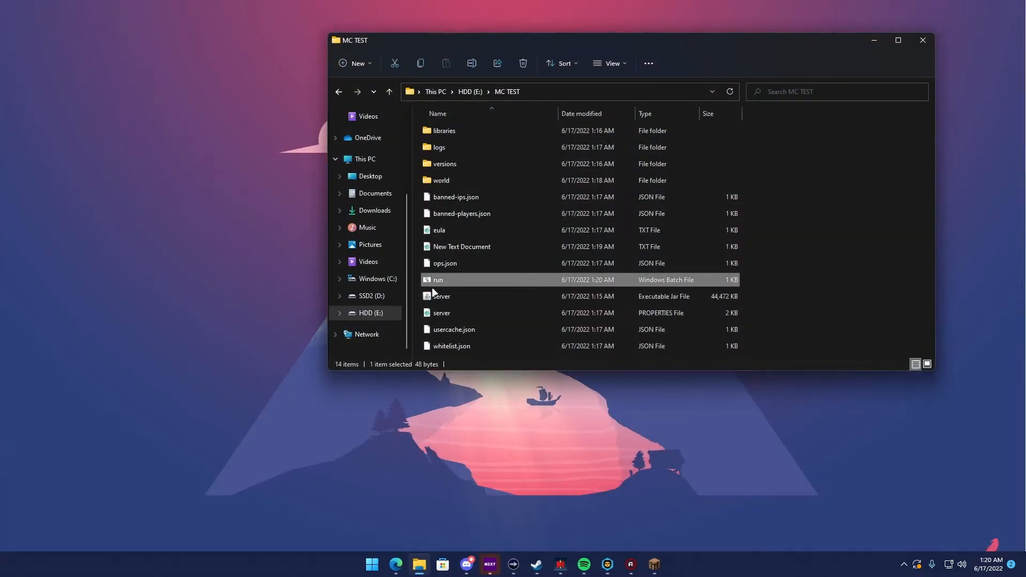
{"action": "left_click", "coordinate": [450, 246]}
{"action": "key", "text": "Delete"}
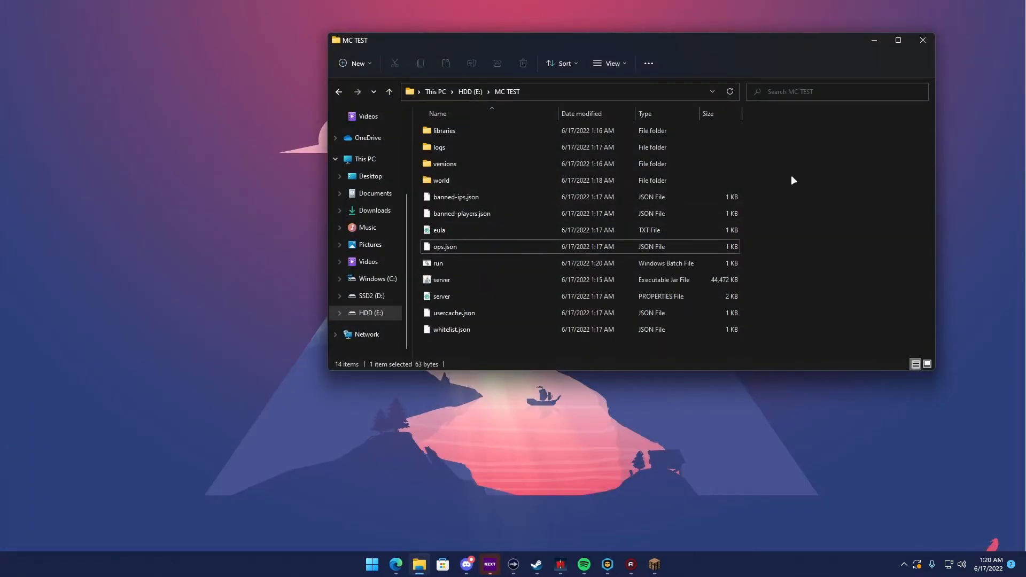
Start the server with the run batch file and shut it down with the stop command
{"action": "double_click", "coordinate": [437, 263]}
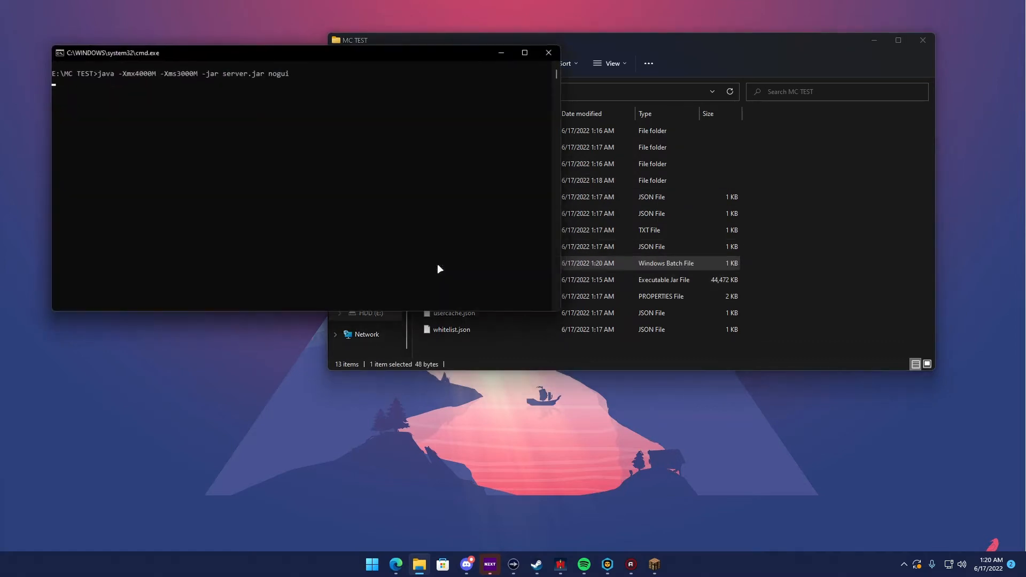
{"action": "left_click_drag", "start_coordinate": [188, 51], "coordinate": [150, 21]}
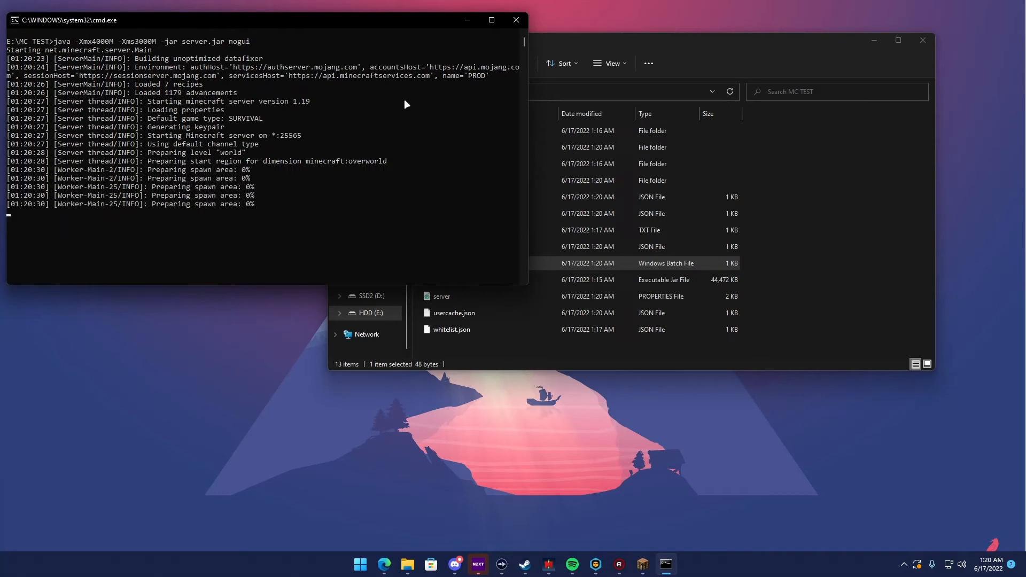
{"action": "left_click", "coordinate": [152, 244]}
{"action": "left_click", "coordinate": [183, 238]}
{"action": "type", "text": "stop"}
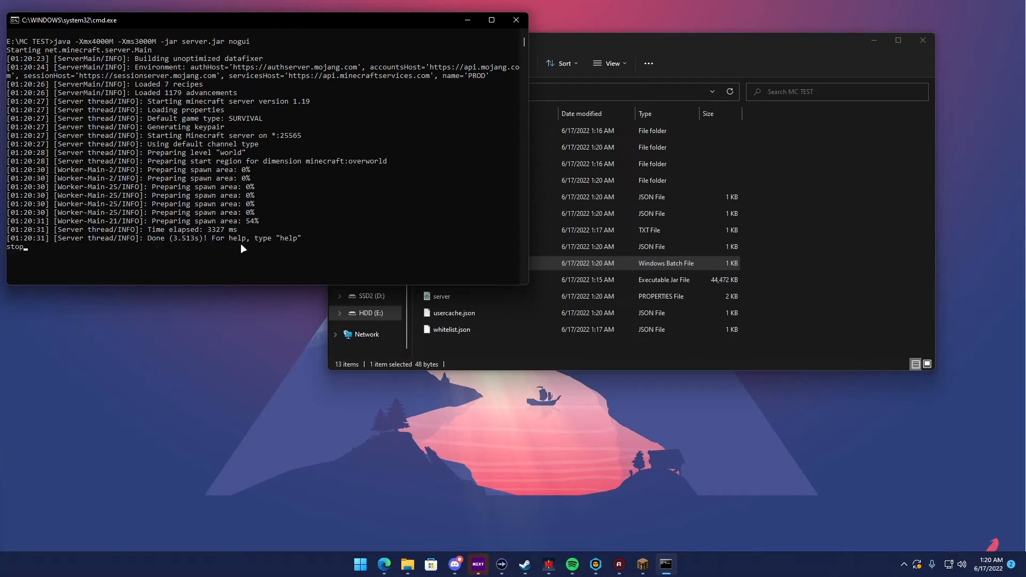
{"action": "key", "text": "Return"}
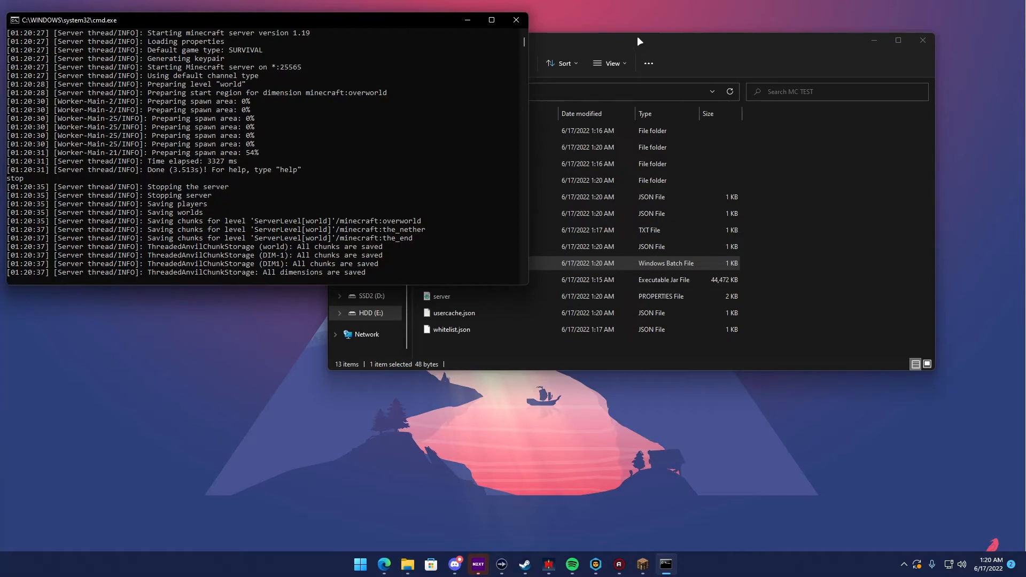
{"action": "left_click_drag", "start_coordinate": [631, 46], "coordinate": [568, 53]}
{"action": "left_click", "coordinate": [757, 187]}
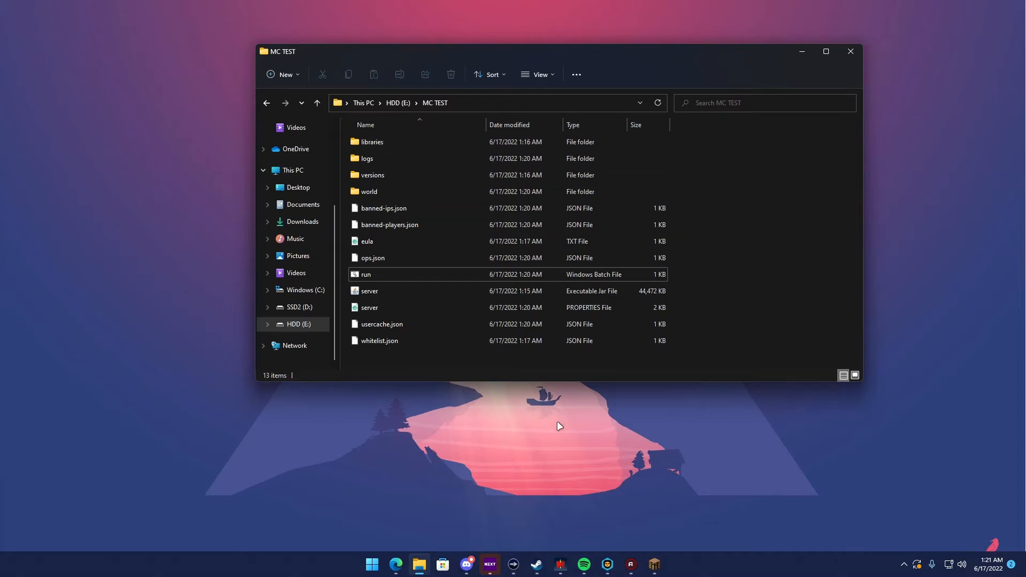
Switch to the browser, replace the Minecraft download page with the router page at 192.168.2.1, and close the duplicate tab
{"action": "left_click", "coordinate": [395, 564]}
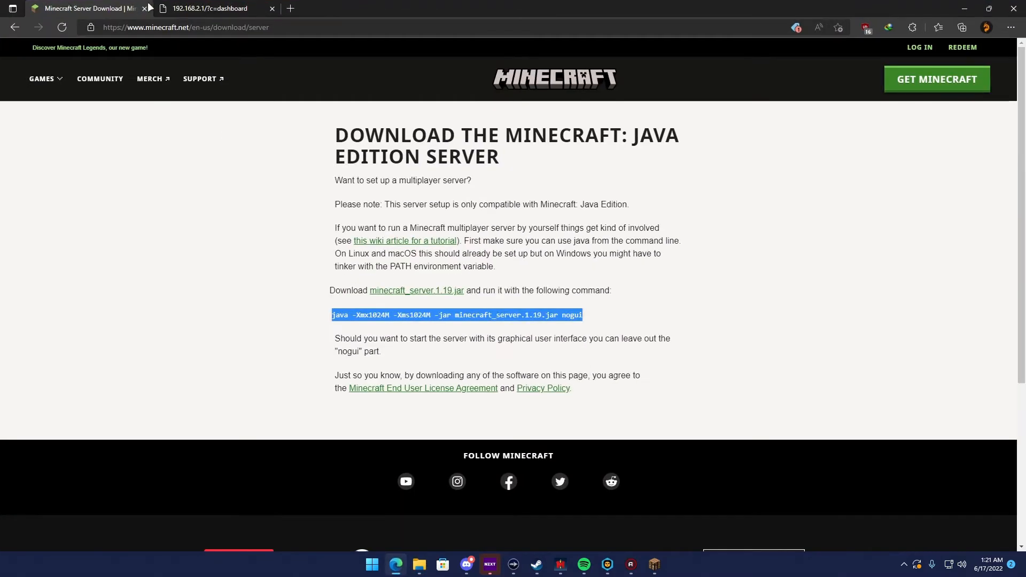
{"action": "left_click", "coordinate": [144, 8]}
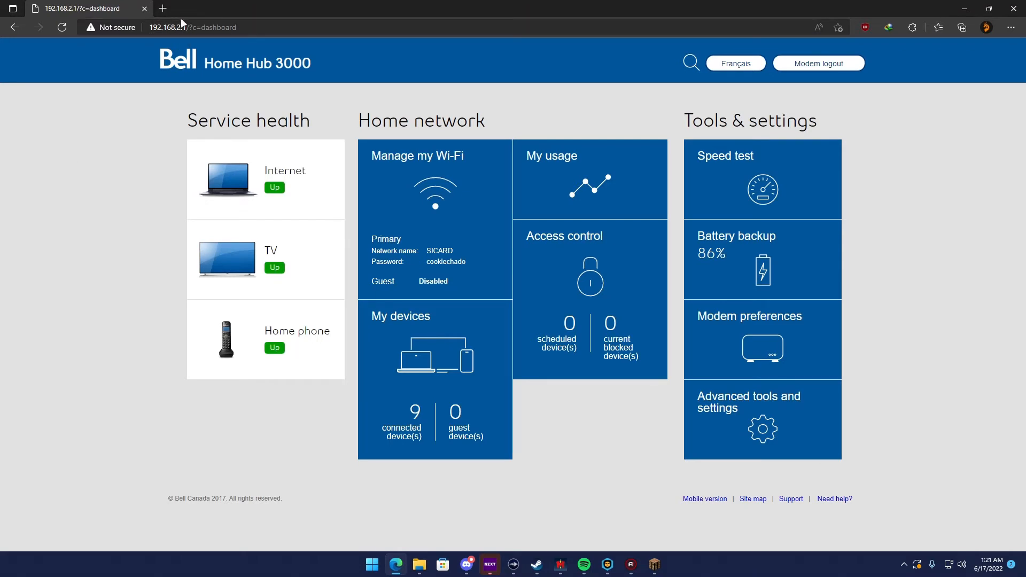
{"action": "left_click", "coordinate": [163, 9]}
{"action": "type", "text": "192.168.2.1"}
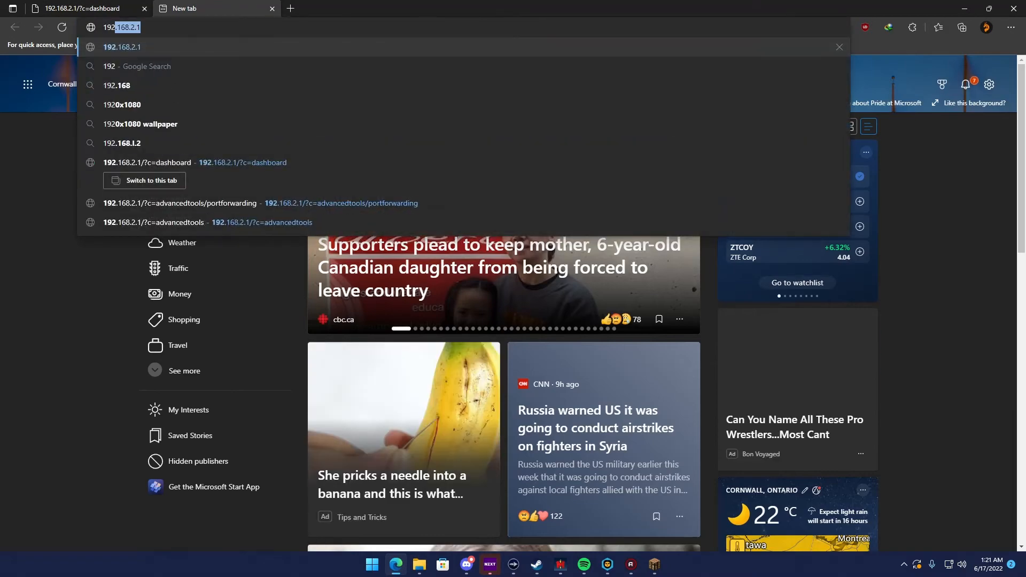
{"action": "key", "text": "Return"}
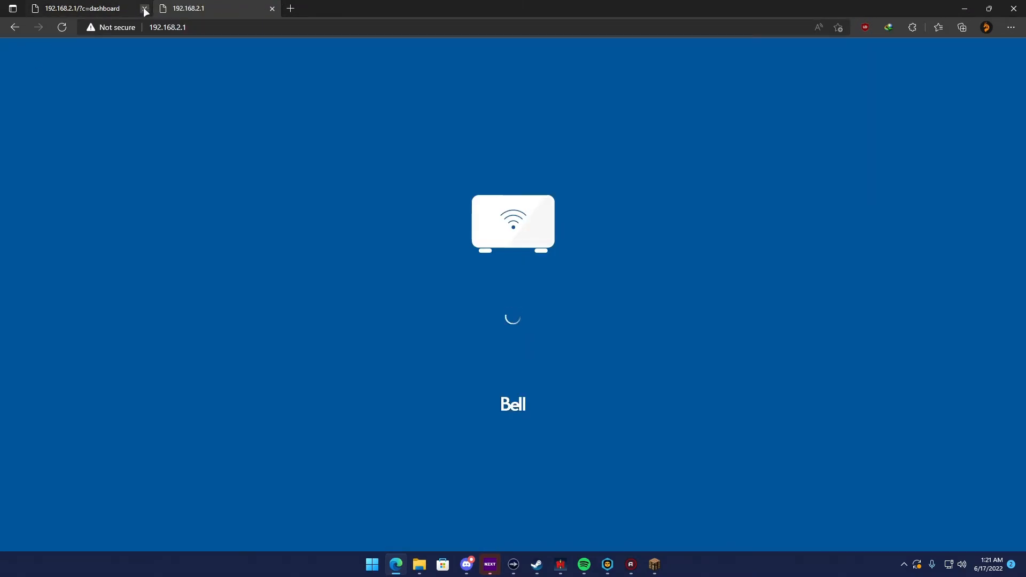
{"action": "left_click", "coordinate": [144, 8]}
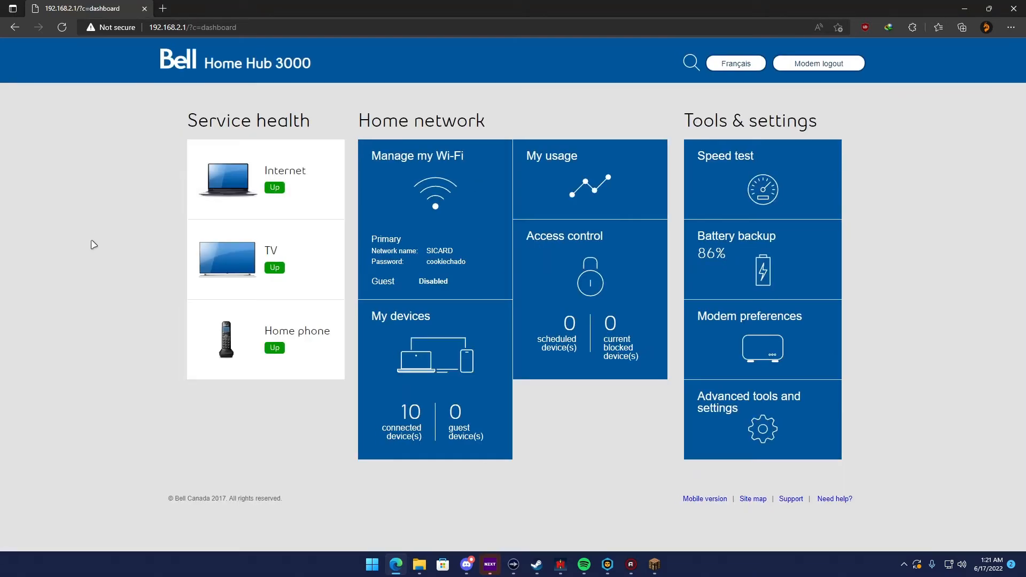
Open Command Prompt, enter the ipconfig command and close the window
{"action": "key", "text": "super"}
{"action": "type", "text": "cmd"}
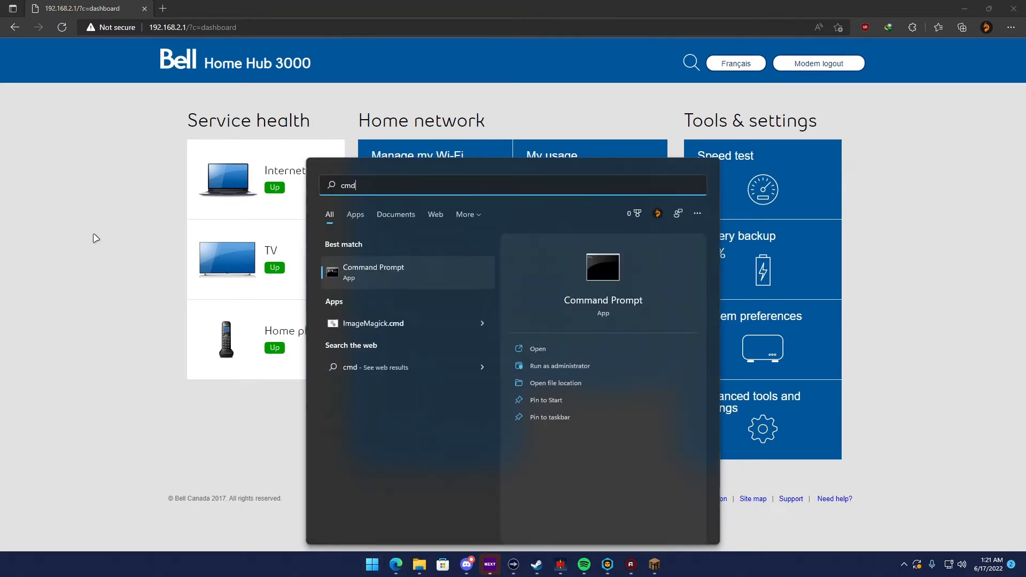
{"action": "key", "text": "Return"}
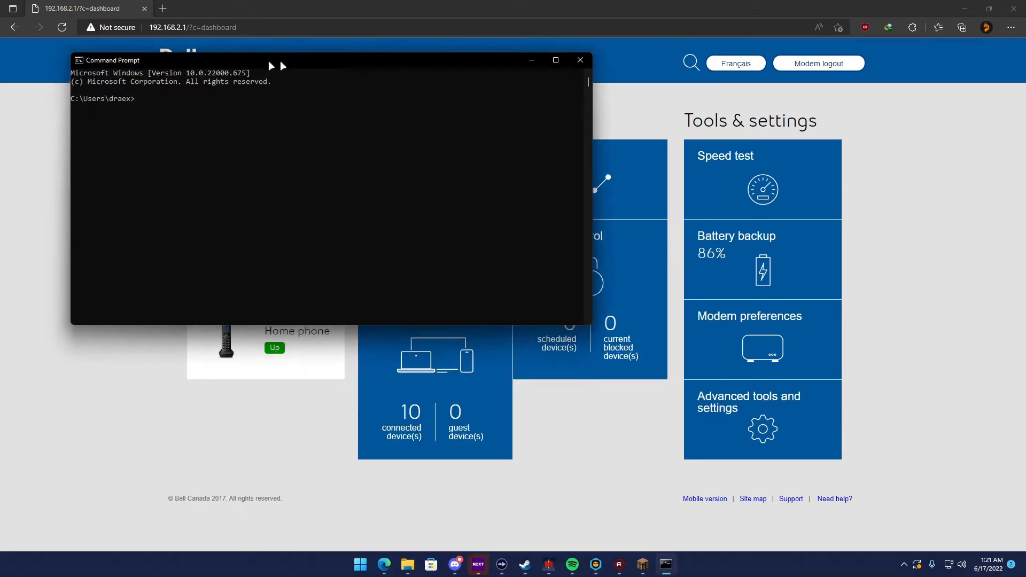
{"action": "left_click_drag", "start_coordinate": [280, 64], "coordinate": [414, 97]}
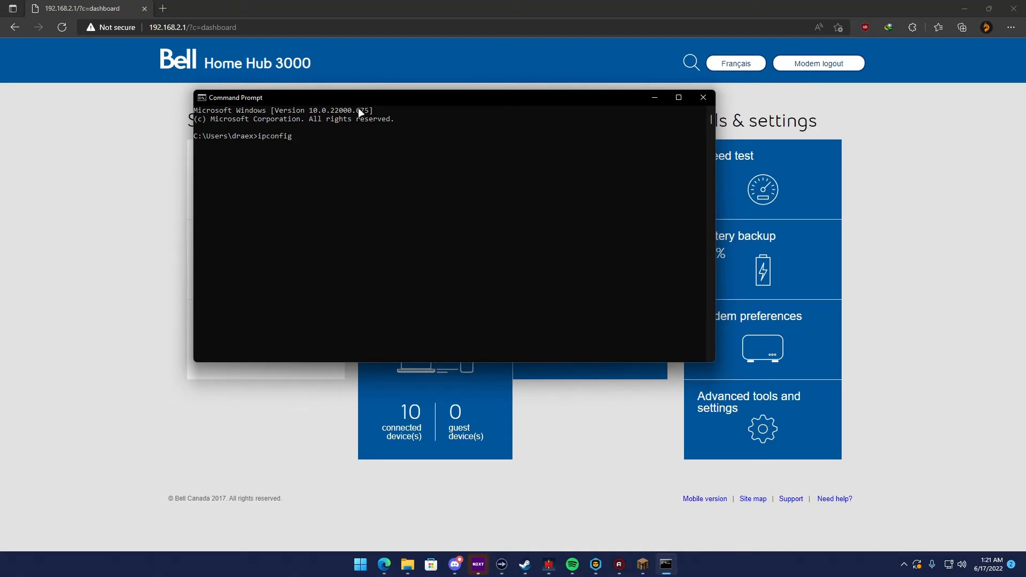
{"action": "left_click", "coordinate": [709, 97]}
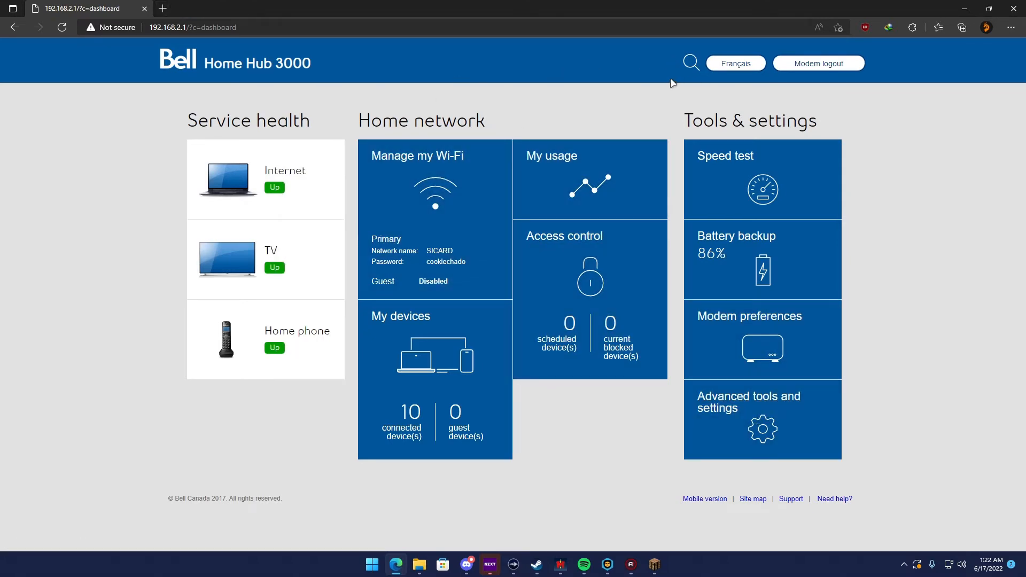
Open the port forwarding settings in the router's advanced tools and settings
{"action": "left_click", "coordinate": [771, 439]}
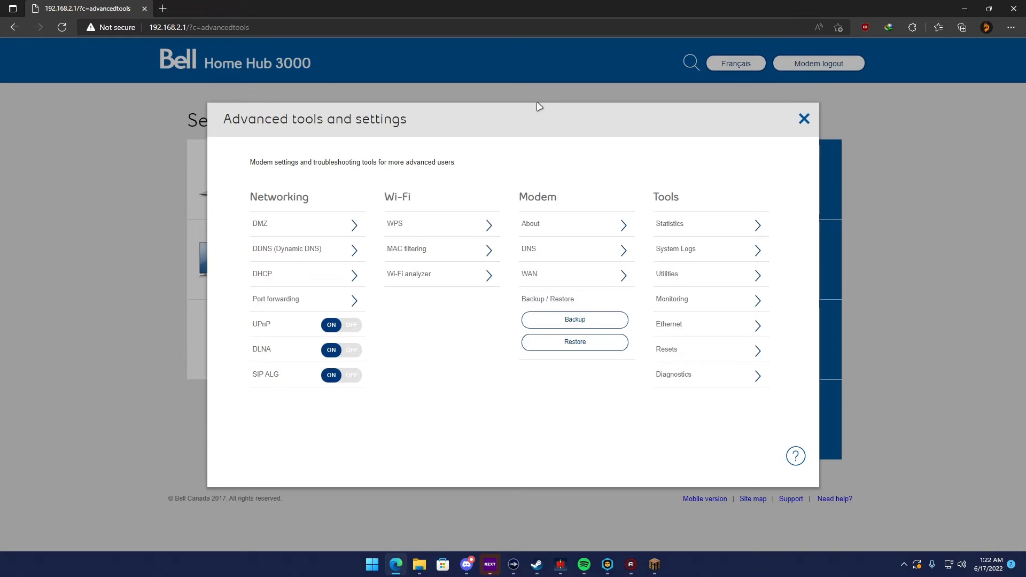
{"action": "left_click_drag", "start_coordinate": [322, 201], "coordinate": [253, 198]}
{"action": "left_click", "coordinate": [268, 194]}
{"action": "left_click", "coordinate": [288, 300]}
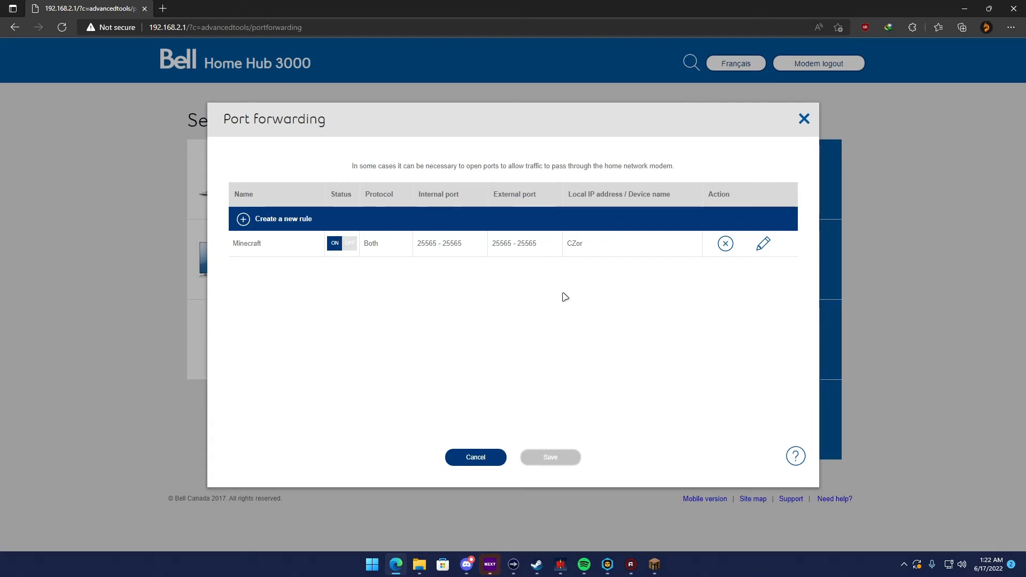
Start a new port forwarding rule named MC with protocol Both and 25565 for the internal and external ports
{"action": "left_click", "coordinate": [243, 220]}
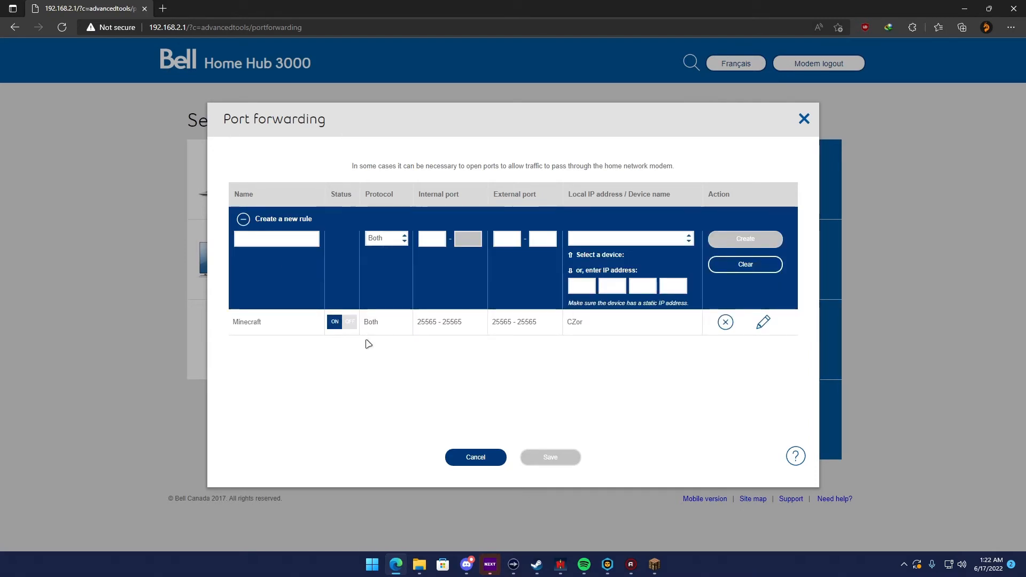
{"action": "left_click", "coordinate": [276, 239]}
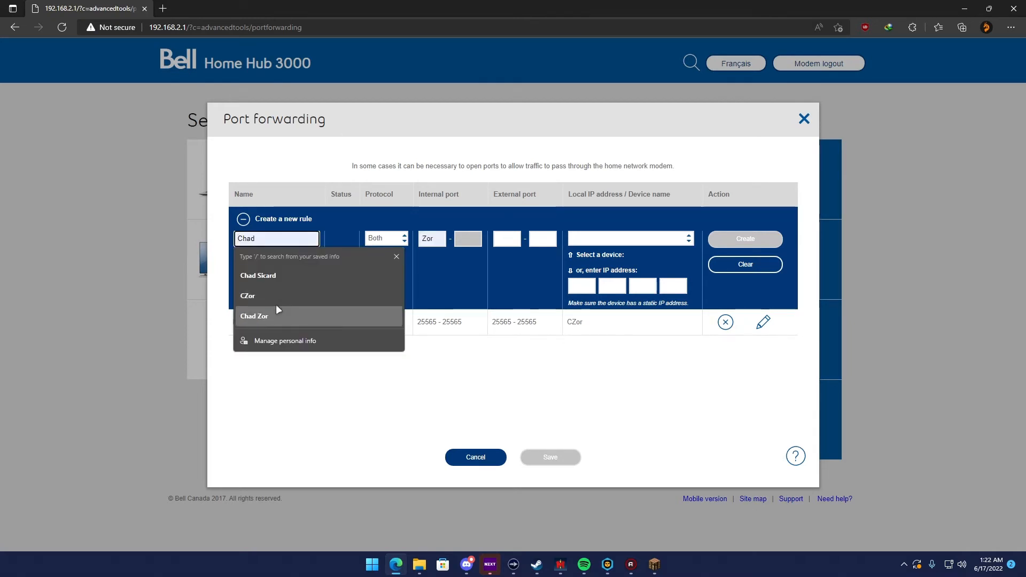
{"action": "type", "text": "MC"}
{"action": "left_click", "coordinate": [385, 238]}
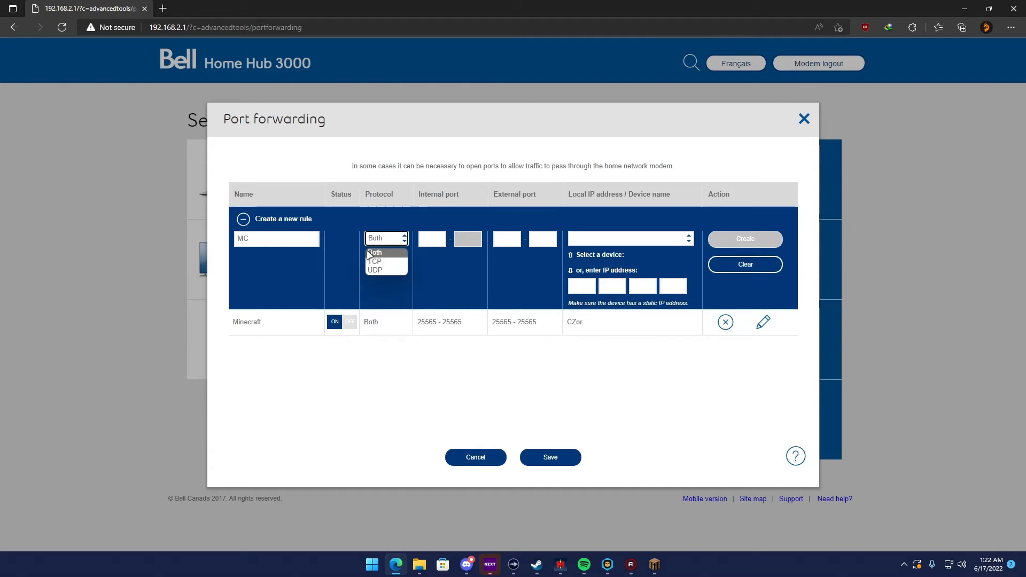
{"action": "left_click", "coordinate": [431, 239]}
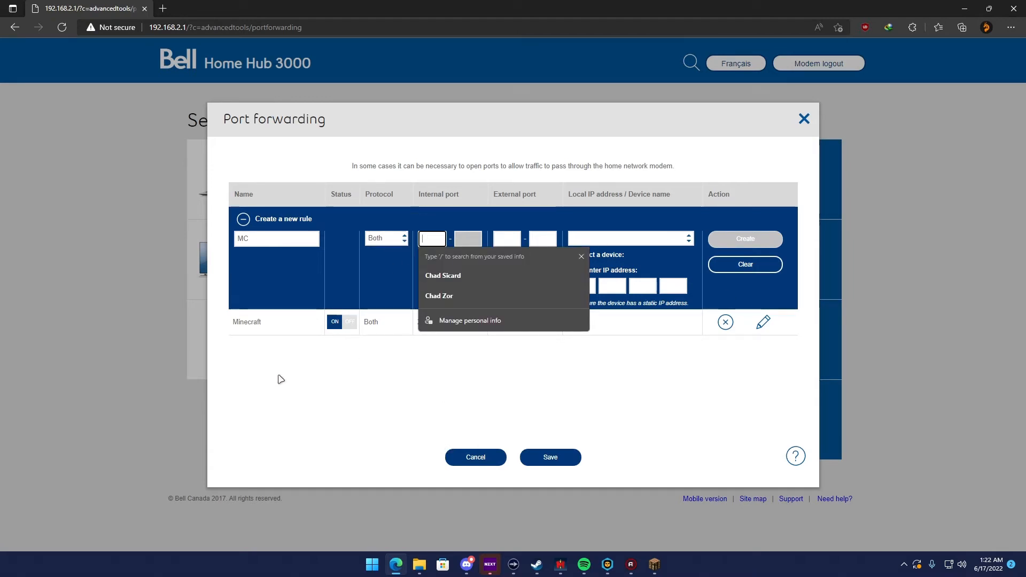
{"action": "type", "text": "25565"}
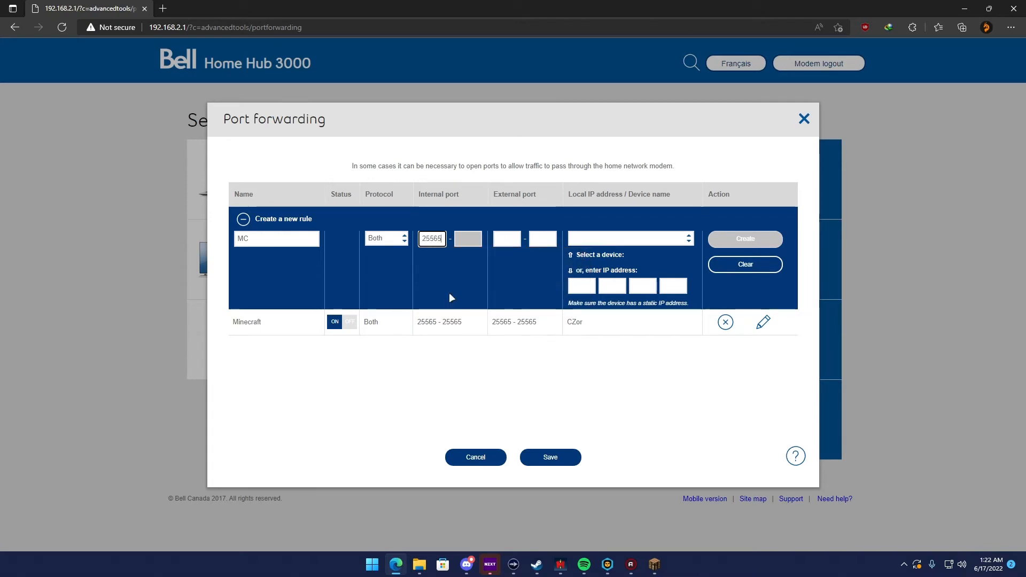
{"action": "key", "text": "Tab"}
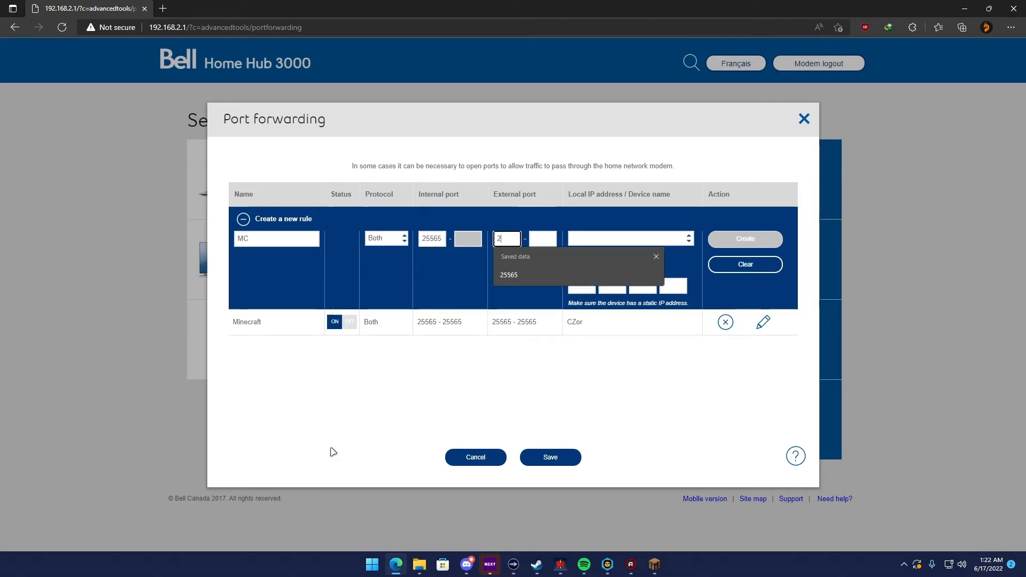
{"action": "type", "text": "25565"}
{"action": "key", "text": "Tab"}
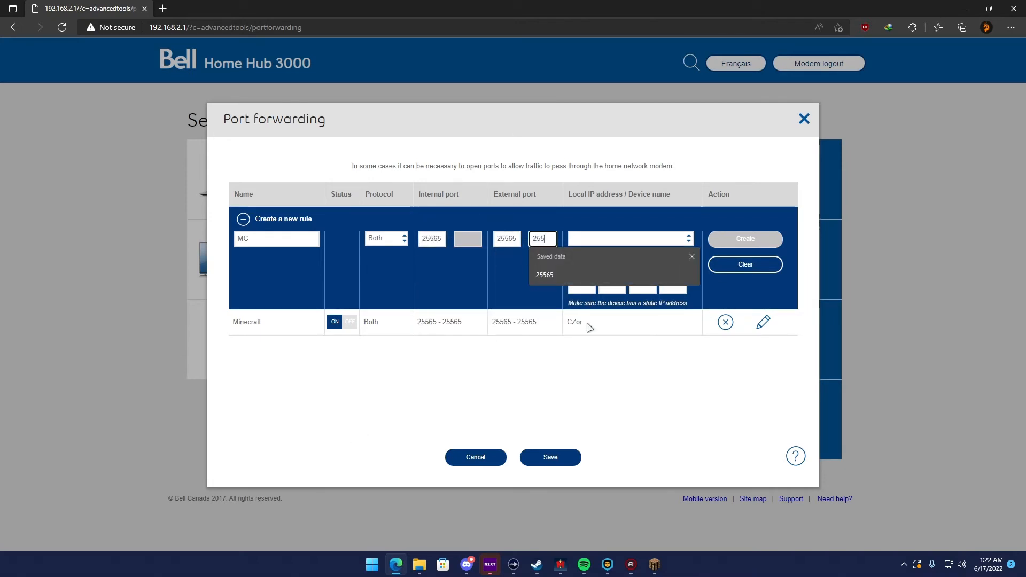
{"action": "type", "text": "25565"}
Choose the server computer as the rule's local device and try to create the rule
{"action": "left_click", "coordinate": [593, 236]}
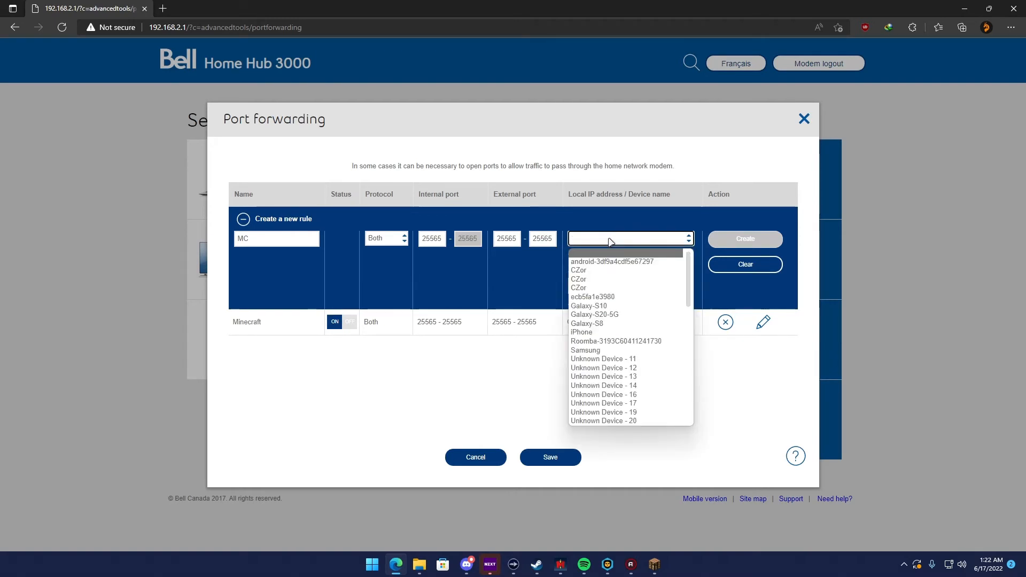
{"action": "left_click", "coordinate": [612, 221]}
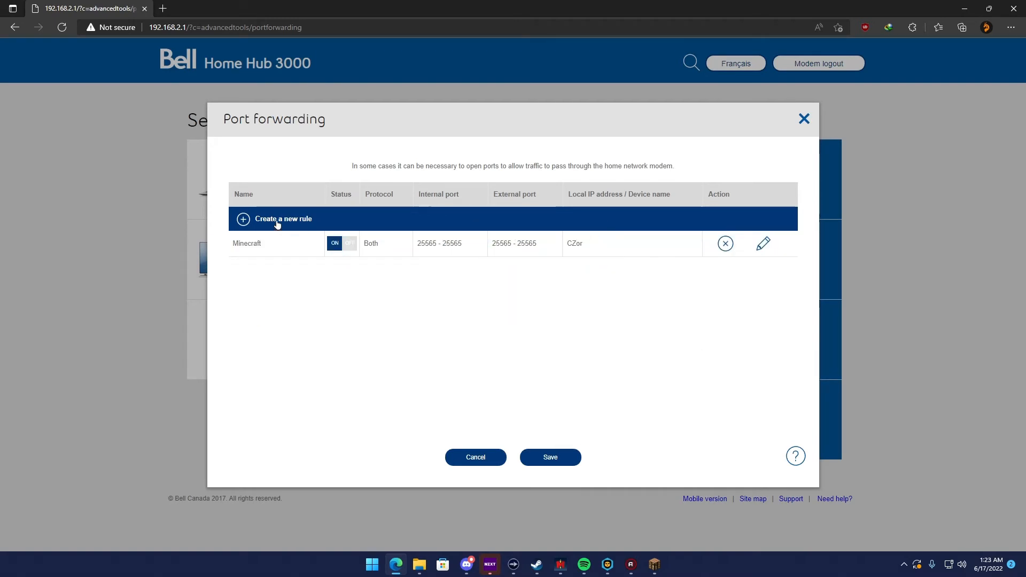
{"action": "left_click", "coordinate": [243, 219]}
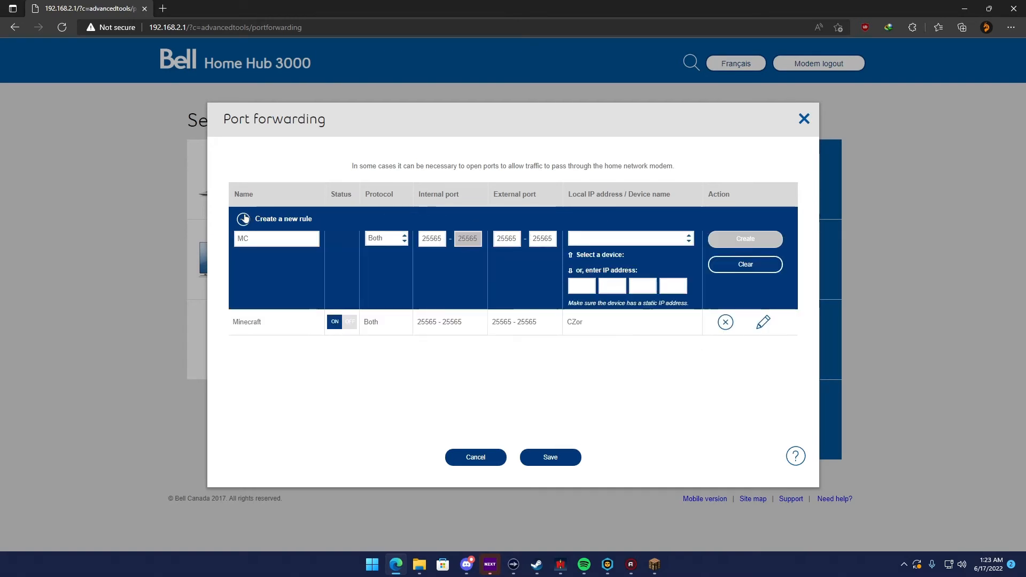
{"action": "left_click", "coordinate": [603, 243]}
{"action": "left_click", "coordinate": [593, 276]}
{"action": "left_click", "coordinate": [737, 240]}
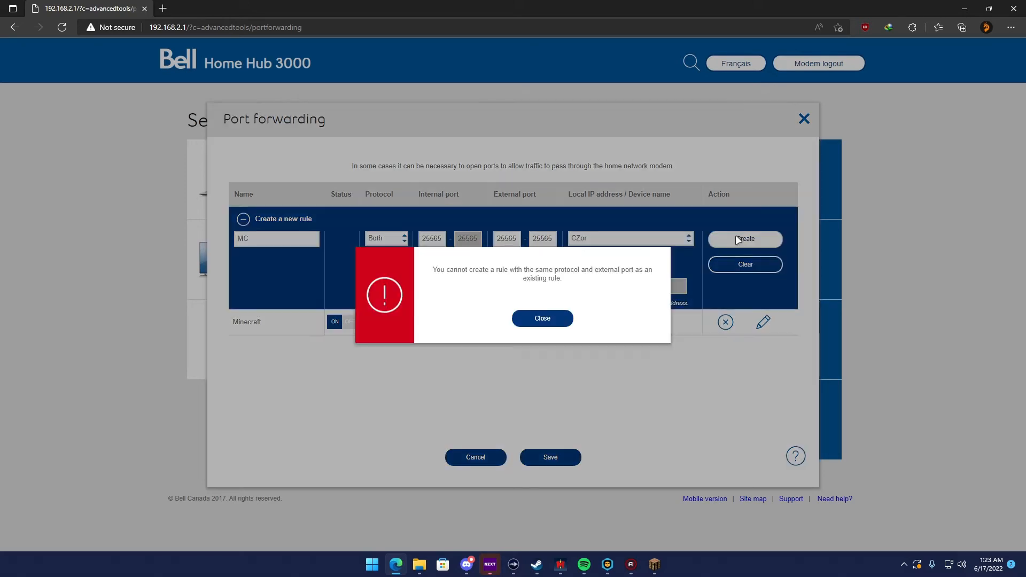
{"action": "left_click", "coordinate": [544, 318]}
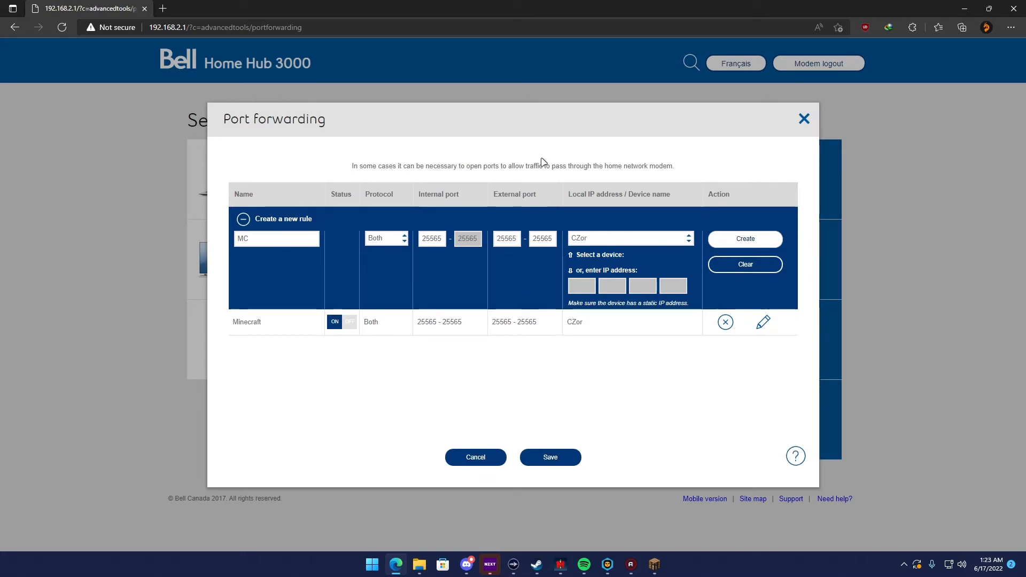
Open Command Prompt and return to the router's port forwarding page in the browser
{"action": "key", "text": "super"}
{"action": "type", "text": "cmd"}
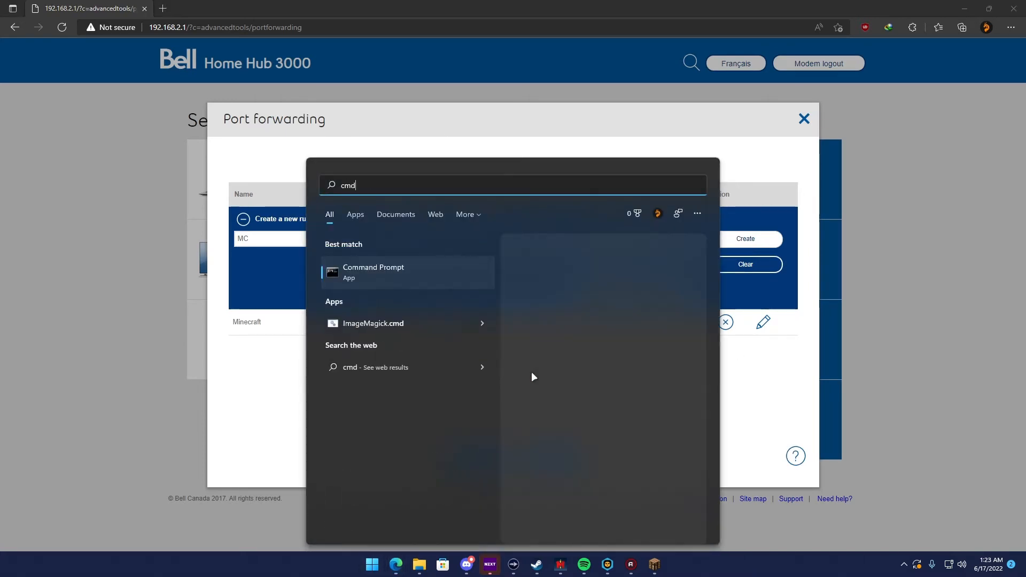
{"action": "key", "text": "Return"}
{"action": "key", "text": "alt+Tab"}
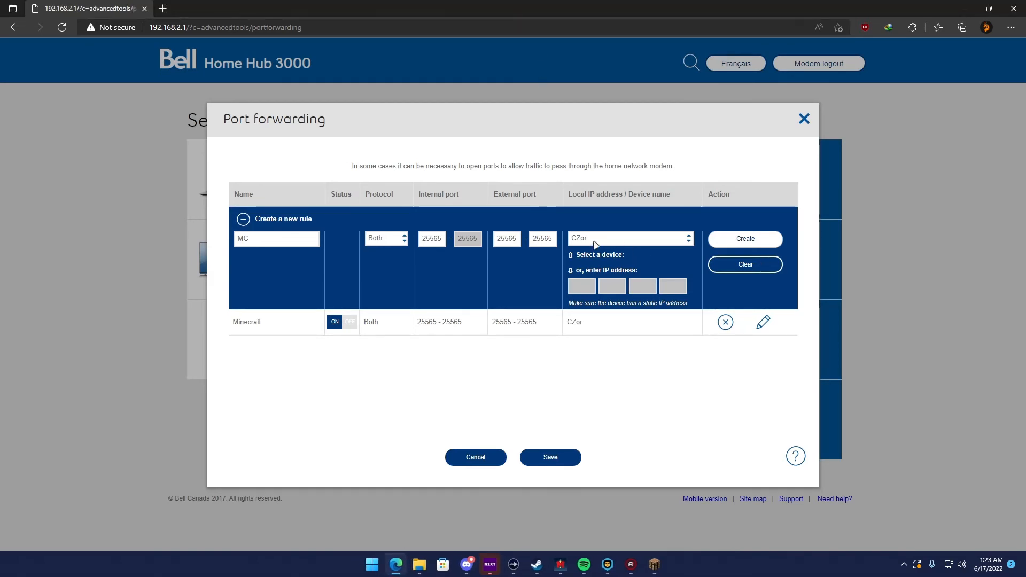
Try once more to create the MC rule, then discard the unsaved port forwarding changes and close the router tab
{"action": "left_click", "coordinate": [744, 244]}
{"action": "left_click", "coordinate": [544, 319]}
{"action": "left_click", "coordinate": [464, 458]}
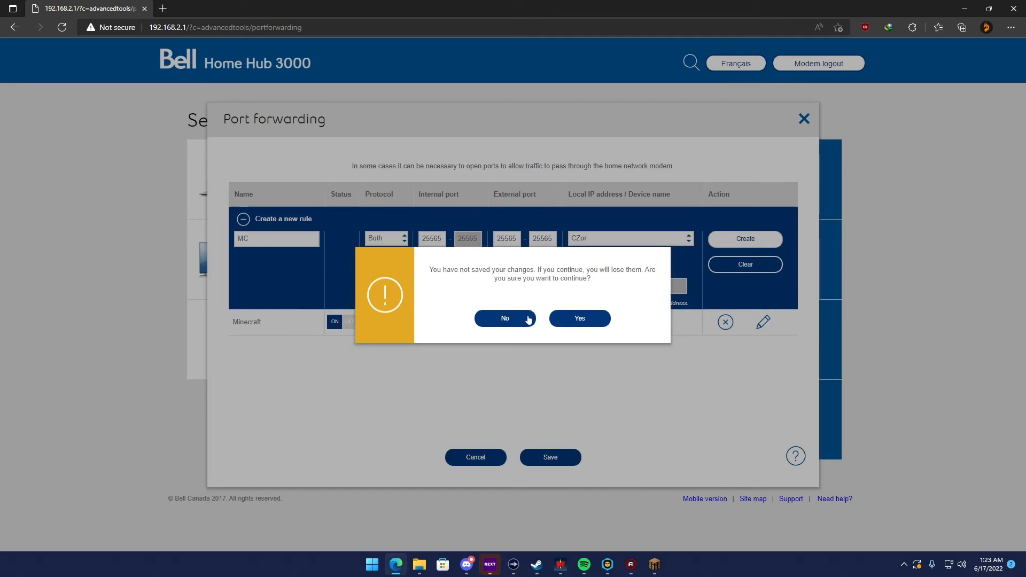
{"action": "left_click", "coordinate": [568, 318]}
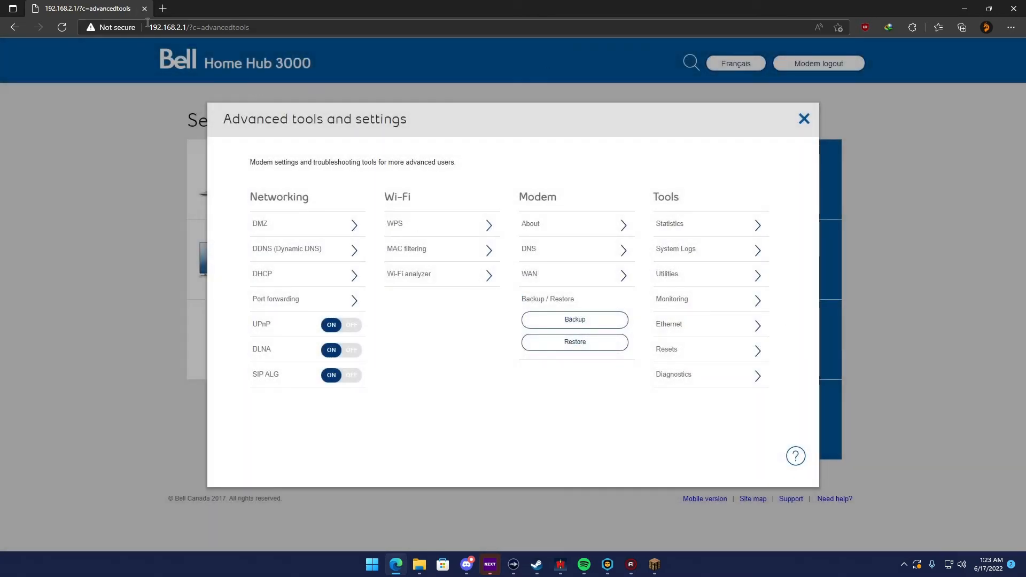
{"action": "left_click", "coordinate": [144, 8]}
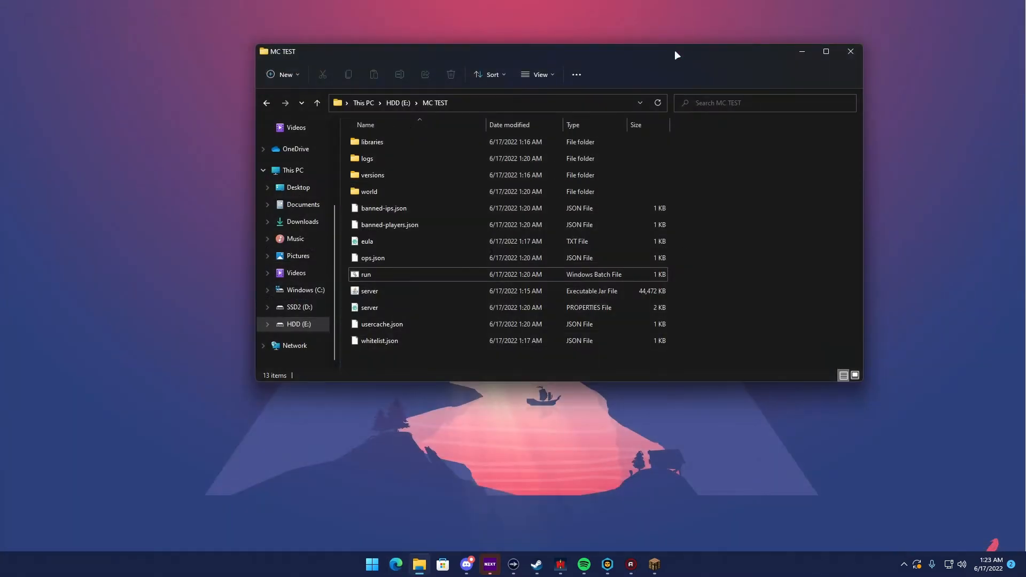
{"action": "left_click_drag", "start_coordinate": [675, 54], "coordinate": [631, 68]}
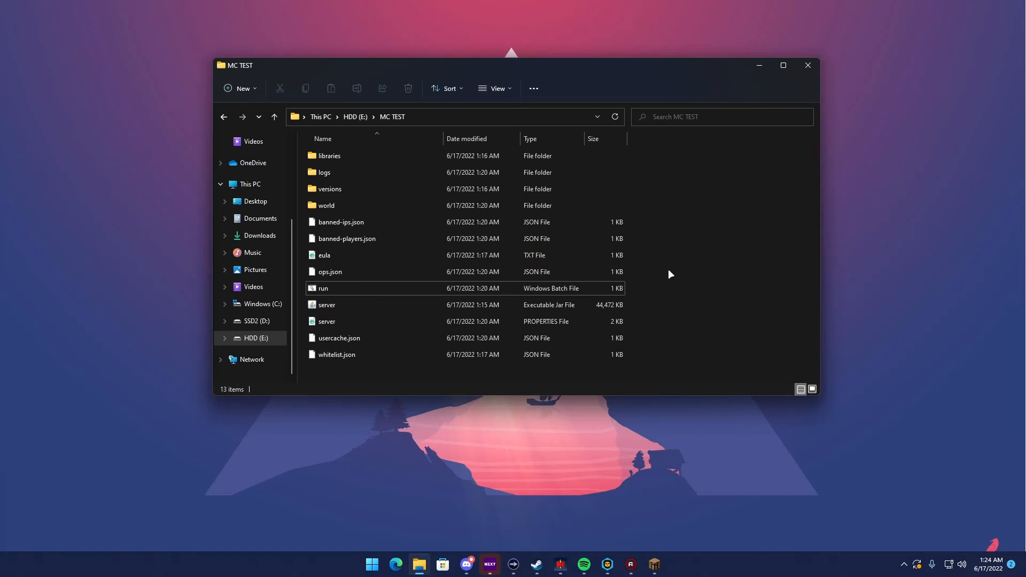
Open the list of apps allowed through Windows Defender Firewall from Control Panel's System and Security settings
{"action": "key", "text": "super"}
{"action": "type", "text": "control panel"}
{"action": "key", "text": "Return"}
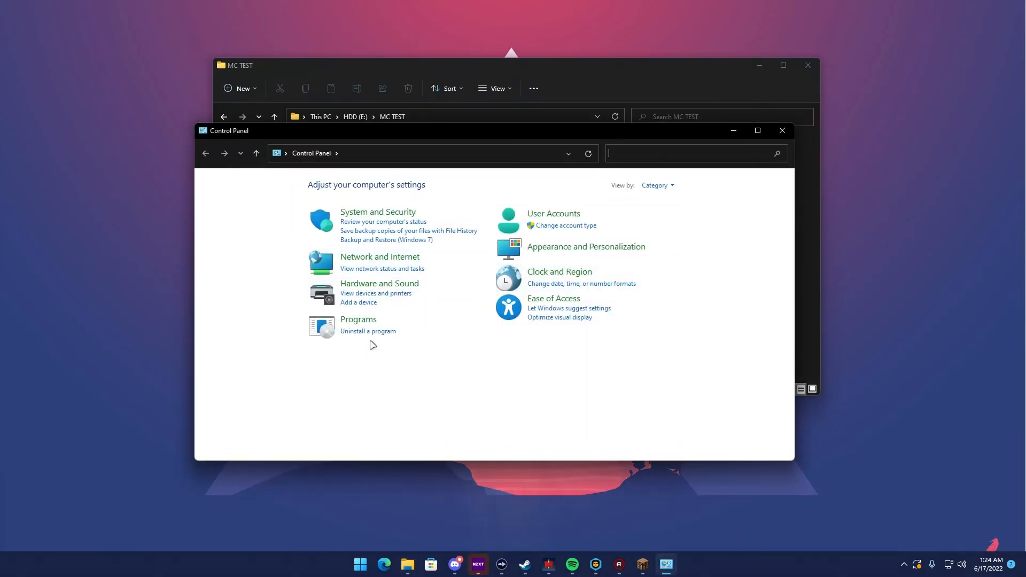
{"action": "left_click", "coordinate": [384, 213]}
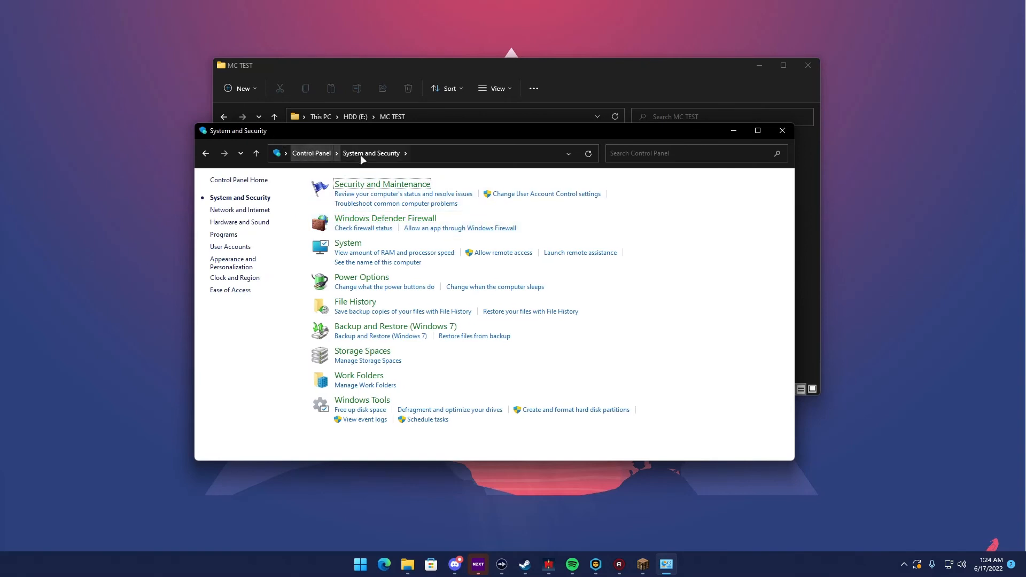
{"action": "left_click", "coordinate": [356, 220]}
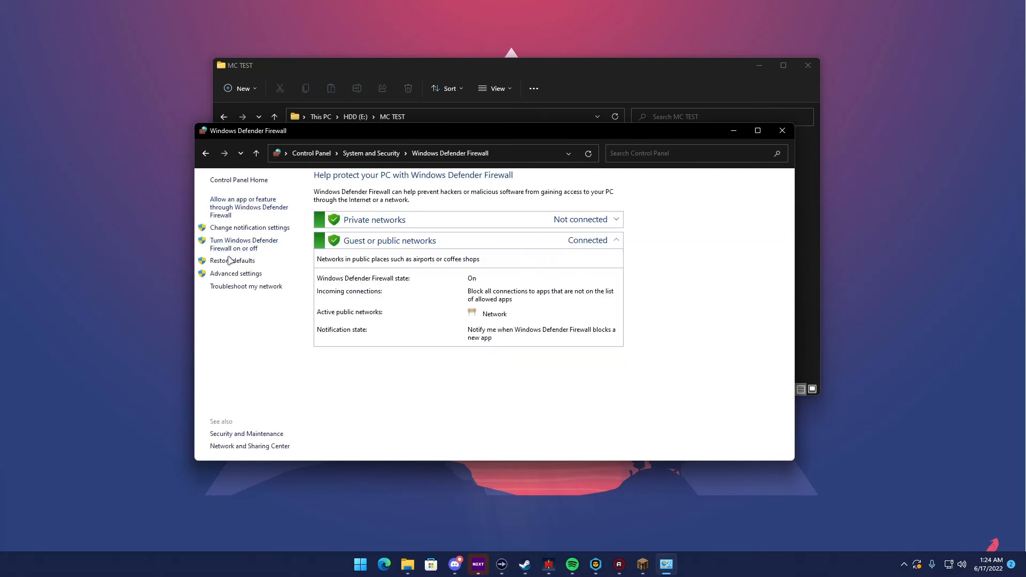
{"action": "left_click", "coordinate": [244, 208]}
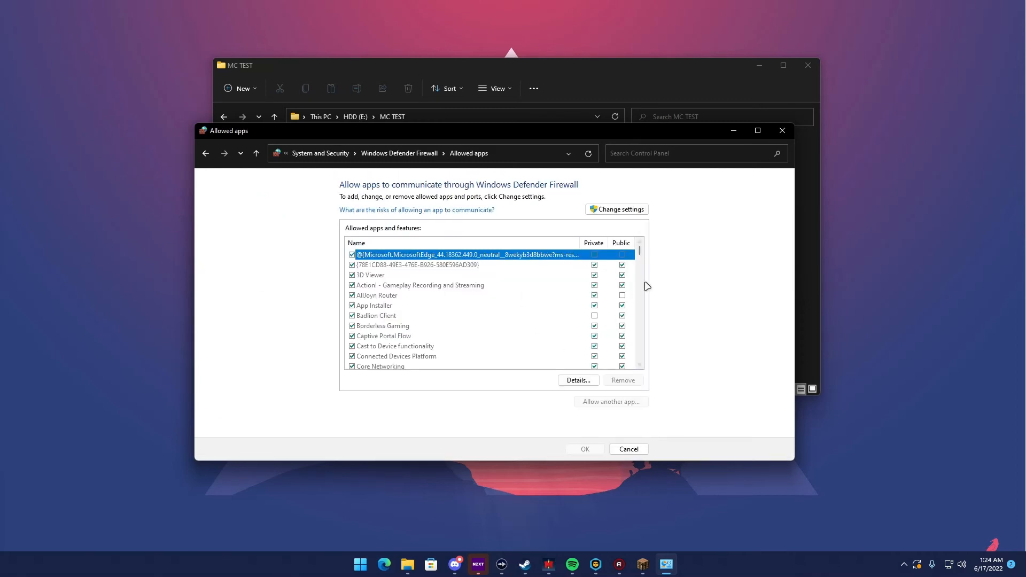
Unlock the allowed apps list for changes, check the Java(TM) Platform SE binary entries and close the window
{"action": "left_click", "coordinate": [604, 211]}
{"action": "scroll", "coordinate": [443, 312], "scroll_direction": "down", "scroll_amount": 5}
{"action": "scroll", "coordinate": [443, 313], "scroll_direction": "down", "scroll_amount": 7}
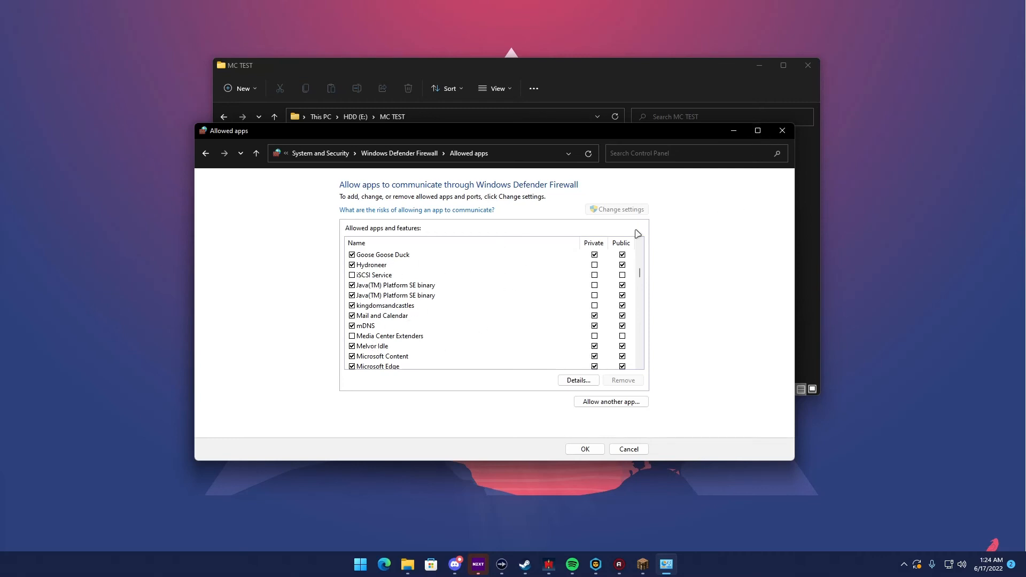
{"action": "left_click", "coordinate": [786, 130]}
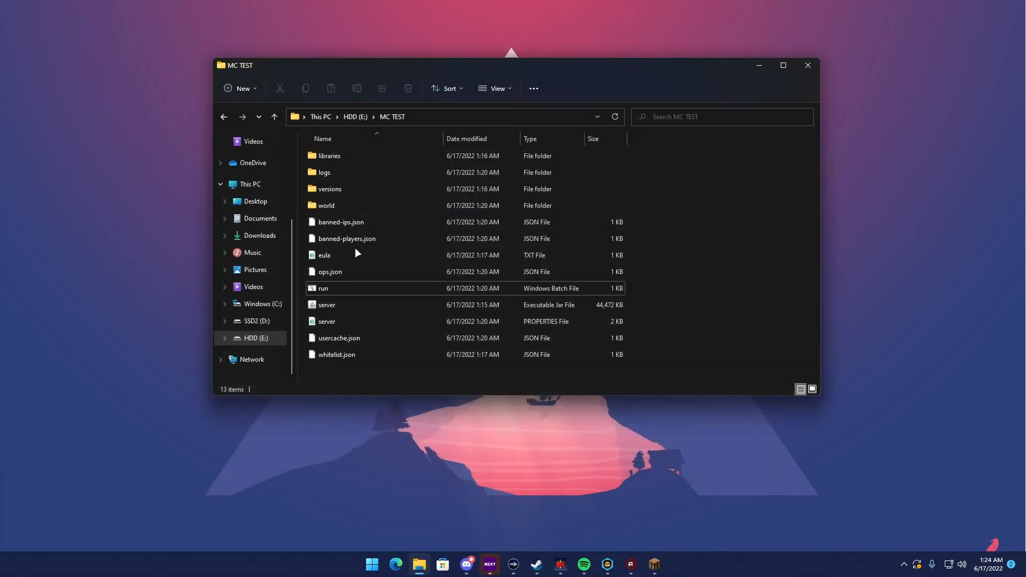
Start the server with the run batch file and open the multiplayer server list in the Badlion Minecraft client
{"action": "double_click", "coordinate": [337, 289]}
{"action": "left_click_drag", "start_coordinate": [275, 110], "coordinate": [435, 123]}
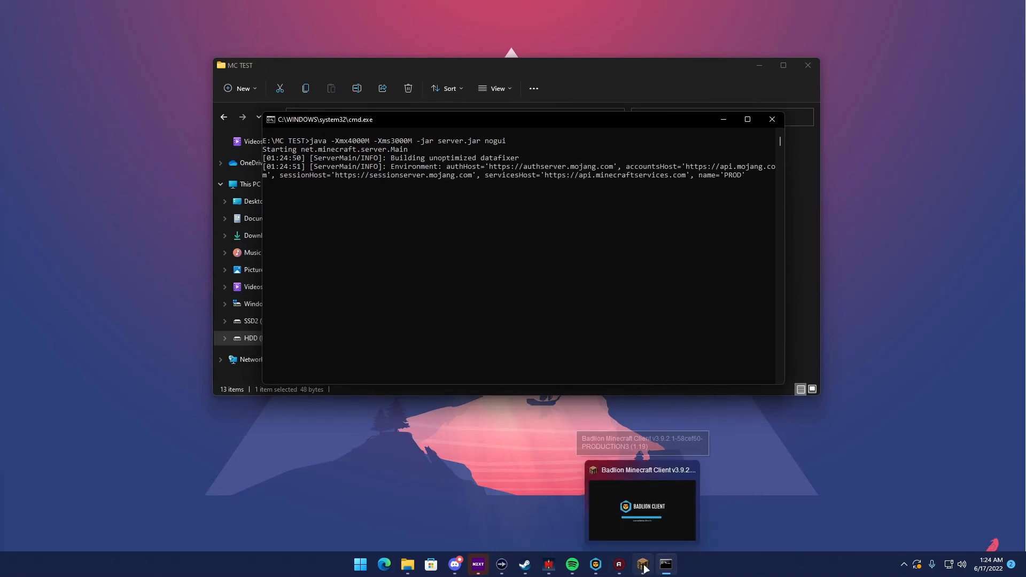
{"action": "left_click", "coordinate": [641, 568]}
{"action": "left_click", "coordinate": [728, 149]}
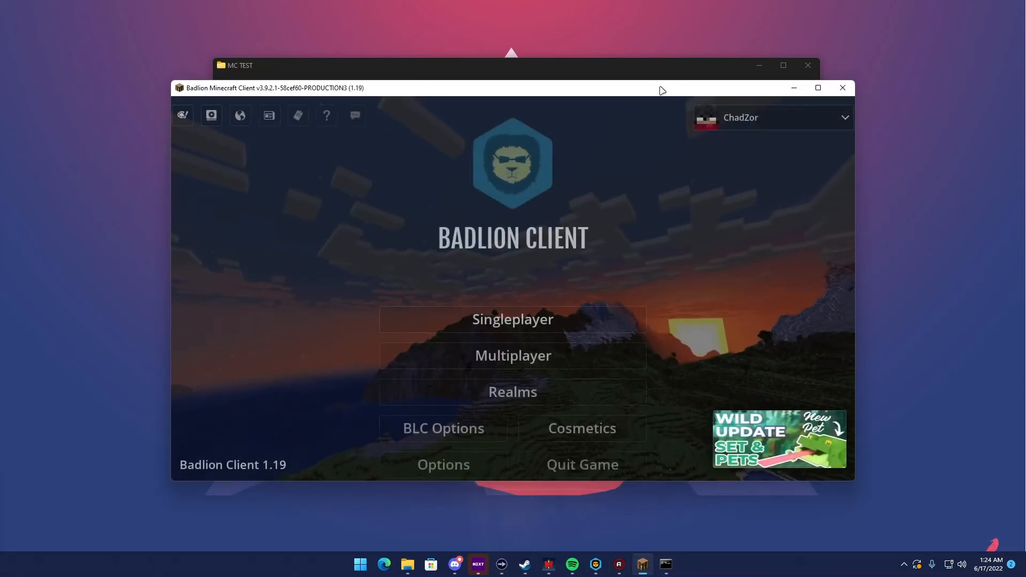
{"action": "left_click", "coordinate": [493, 339]}
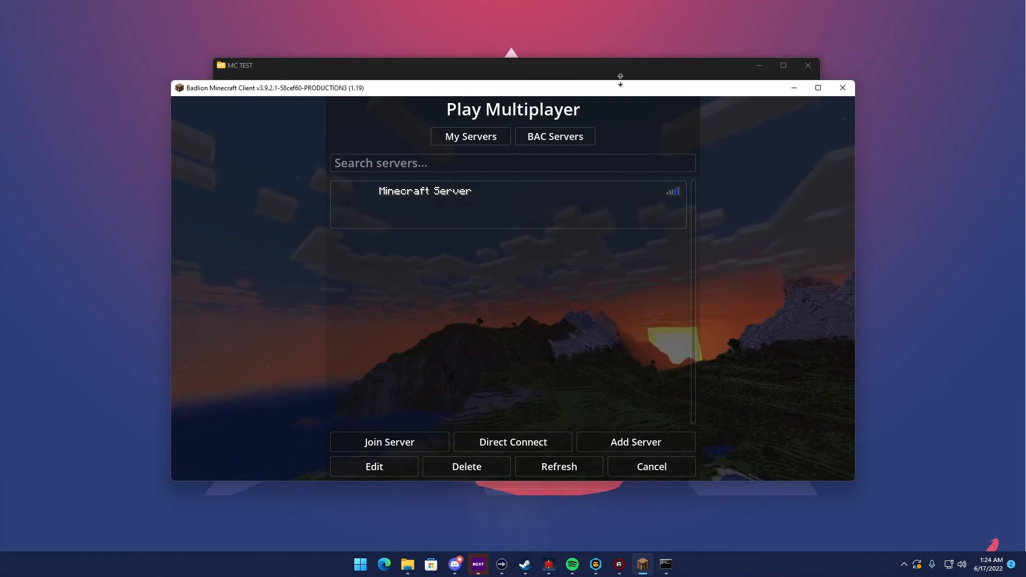
{"action": "left_click", "coordinate": [794, 88]}
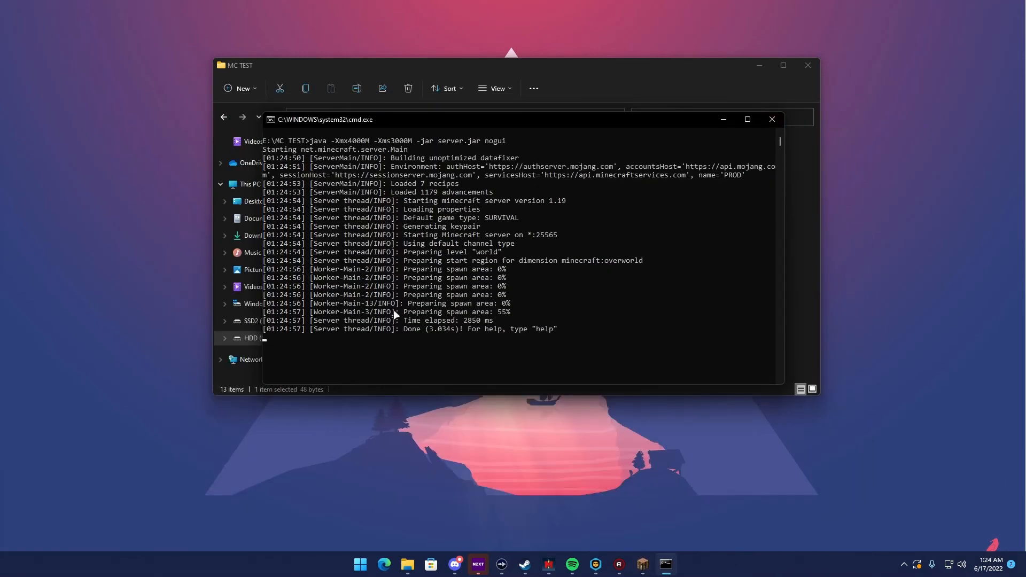
Return to the Minecraft client and join the server at localhost through Direct Connect
{"action": "left_click", "coordinate": [642, 564]}
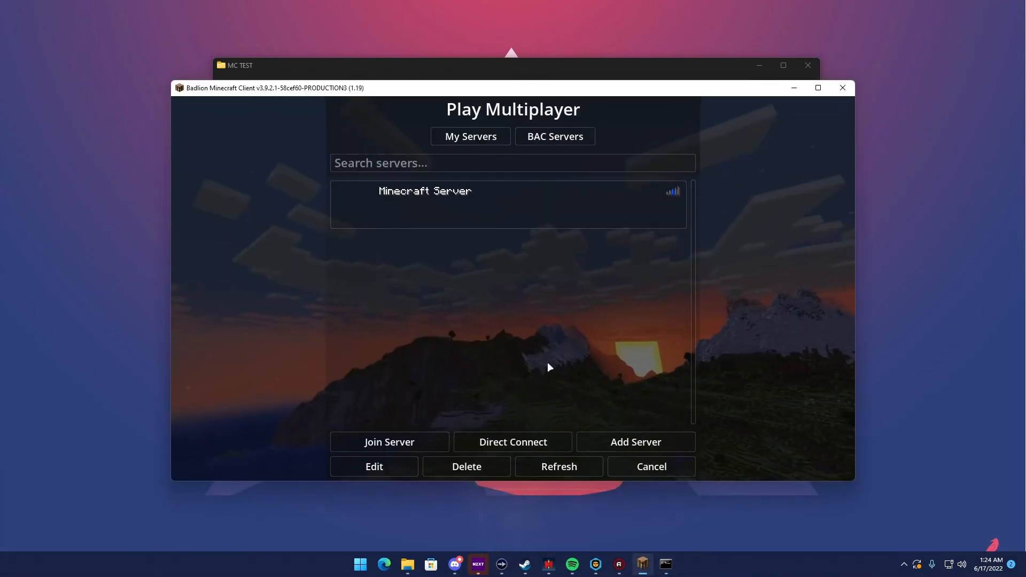
{"action": "left_click", "coordinate": [512, 441]}
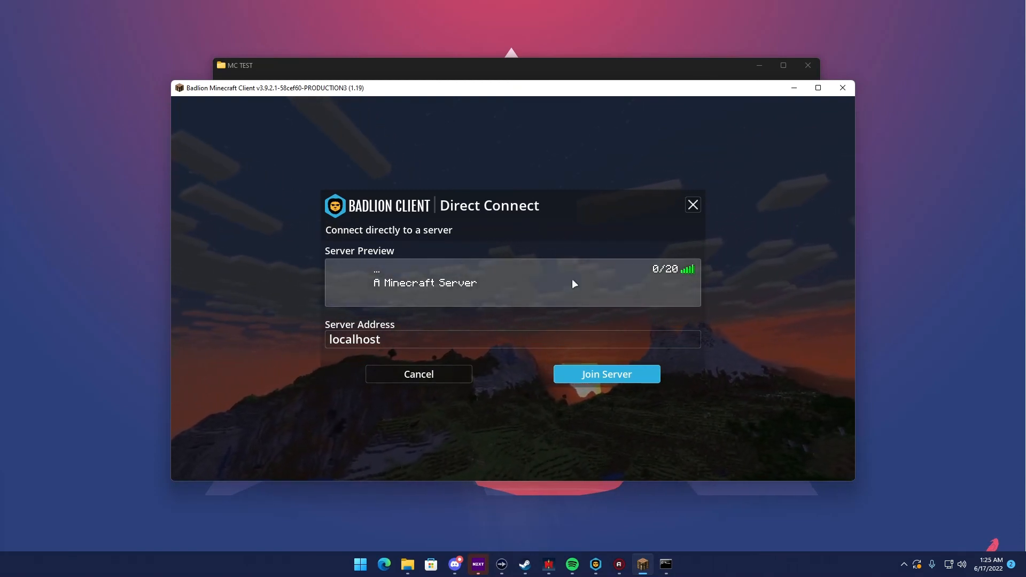
{"action": "left_click", "coordinate": [583, 377]}
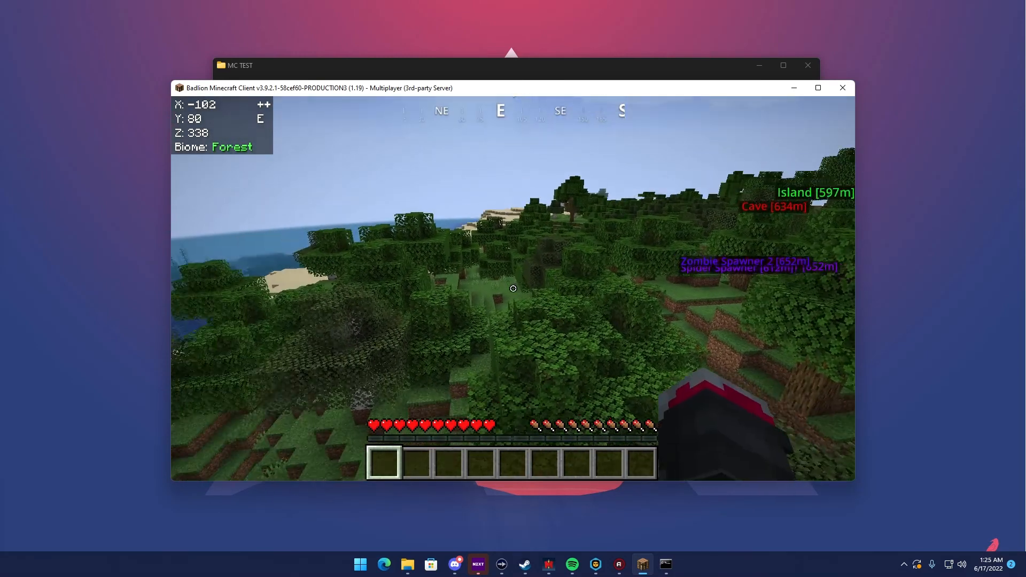
Cycle through the camera perspectives in the server world and walk forward through the forest
{"action": "key", "text": "F5"}
{"action": "key", "text": "F5"}
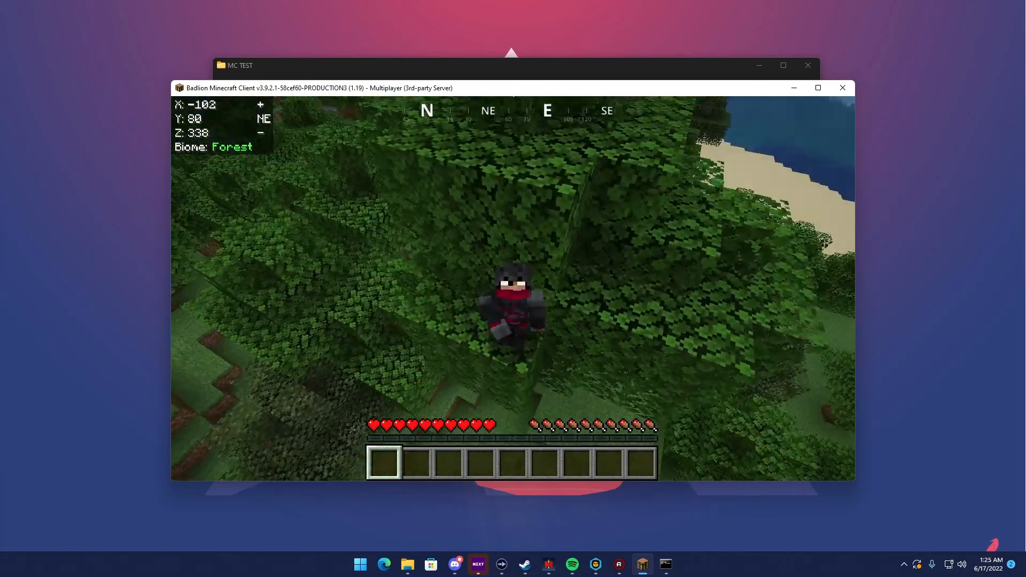
{"action": "key", "text": "F5"}
{"action": "key", "text": "F5"}
{"action": "key", "text": "F5"}
{"action": "key", "text": "F5"}
{"action": "key", "text": "F5"}
{"action": "key", "text": "F5"}
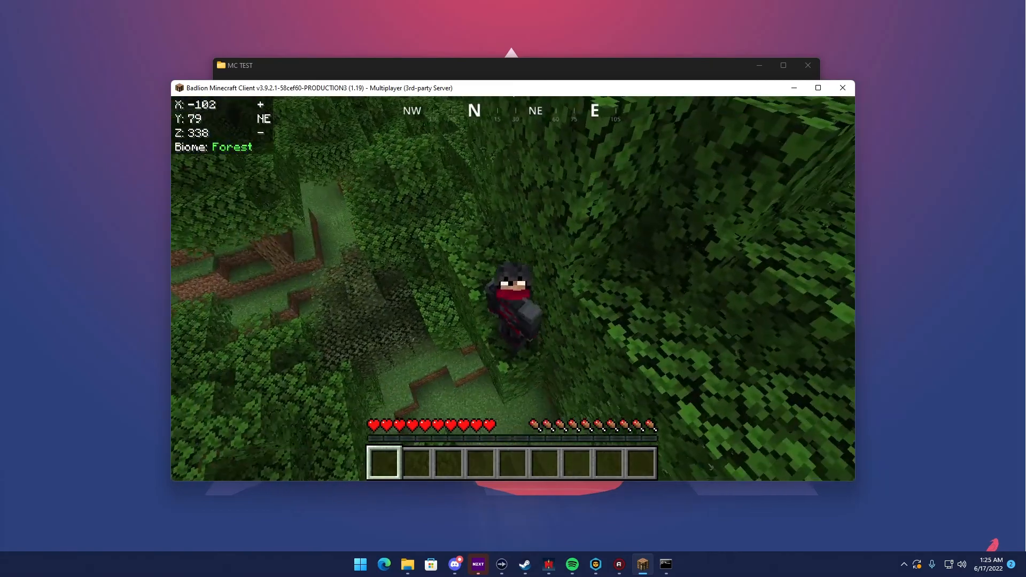
{"action": "key", "text": "F5"}
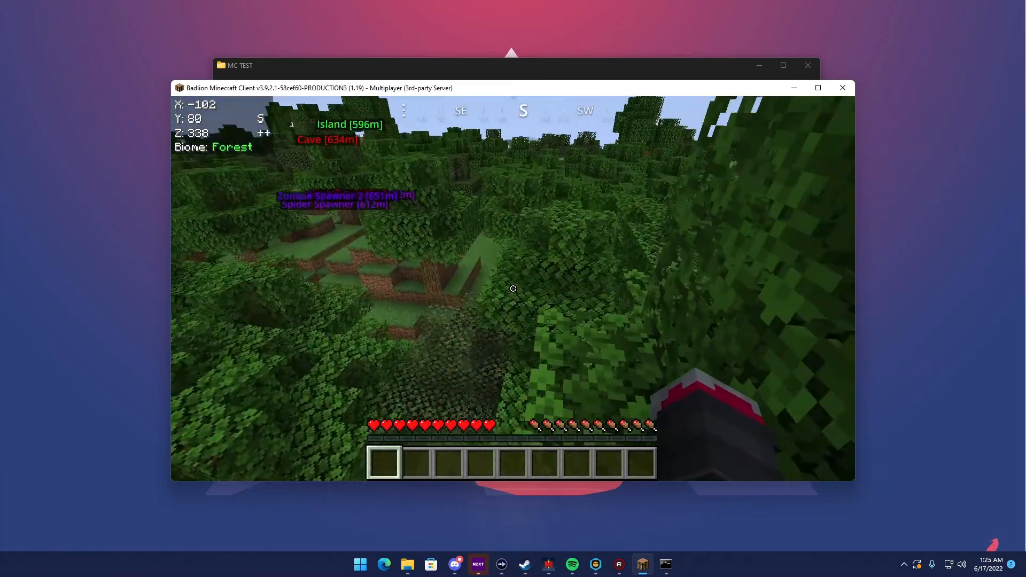
{"action": "key", "text": "w"}
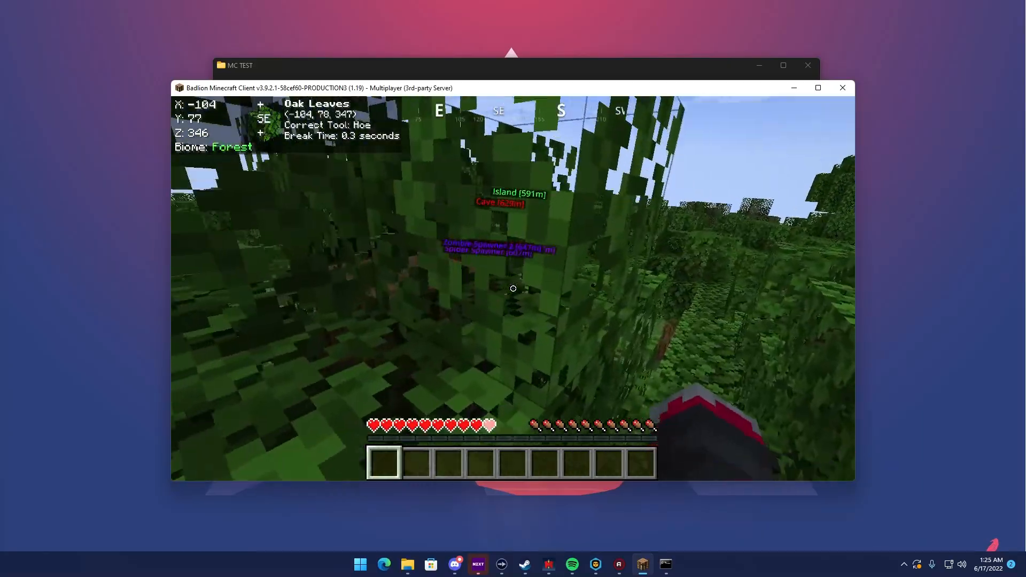
Walk through the forest to the dirt ledge, break a block in it and climb up
{"action": "key", "text": "w"}
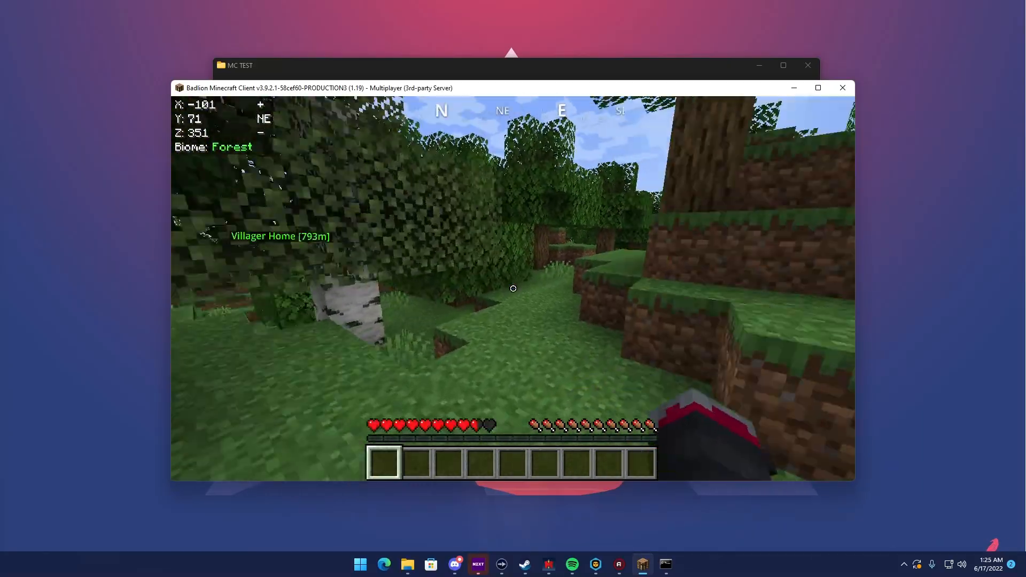
{"action": "key", "text": "w"}
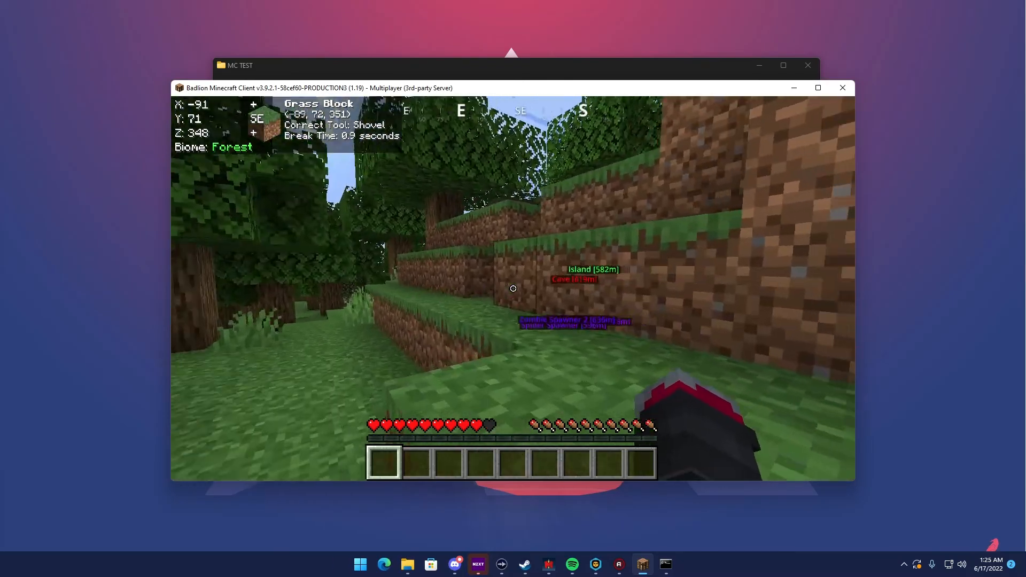
{"action": "key", "text": "w"}
{"action": "key", "text": "space"}
{"action": "left_click", "coordinate": [513, 289]}
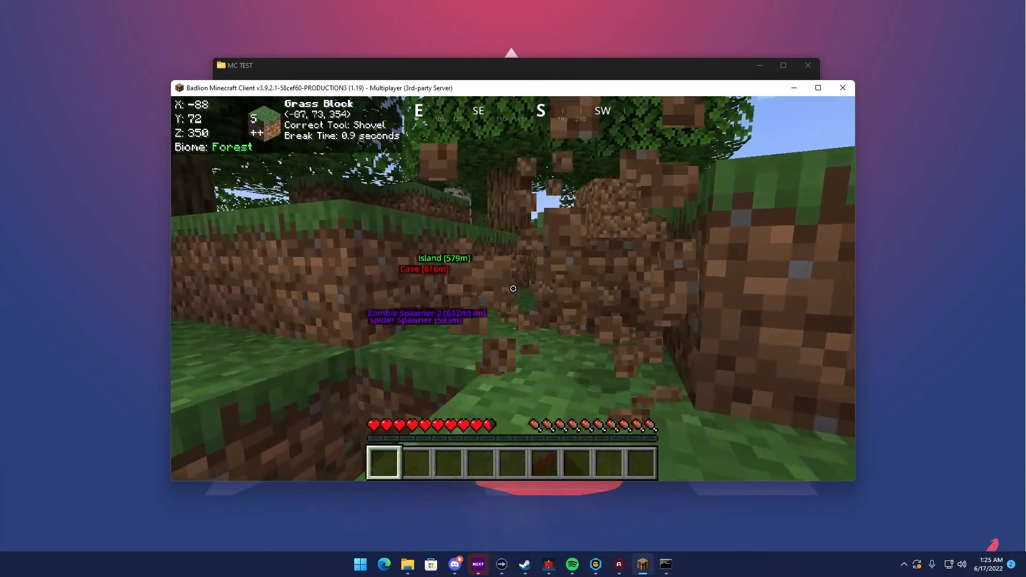
{"action": "key", "text": "w"}
{"action": "key", "text": "space"}
{"action": "right_click", "coordinate": [513, 288]}
{"action": "key", "text": "space"}
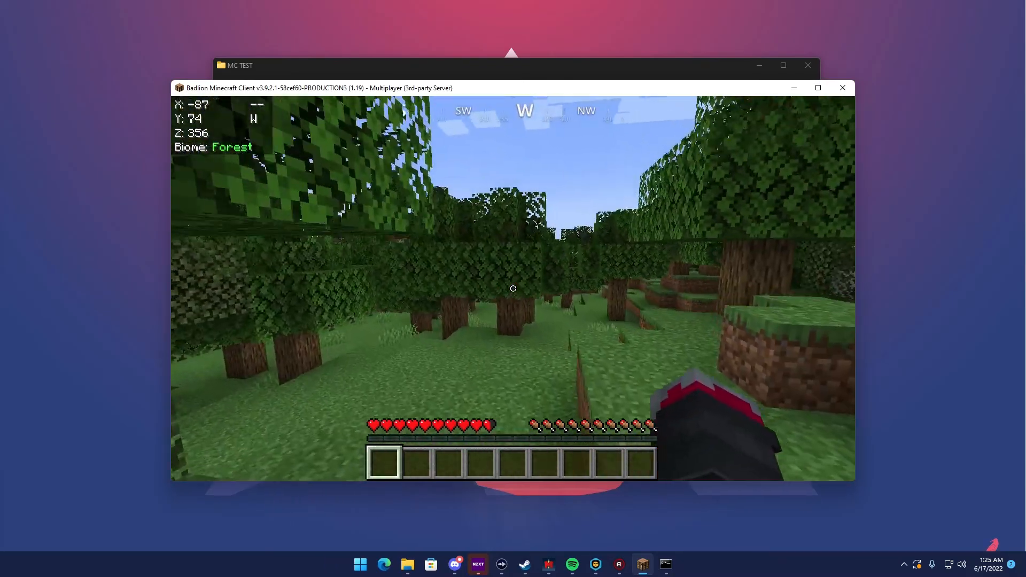
Explore the grassy area around the ledge on foot and view the surrounding forest
{"action": "key", "text": "w"}
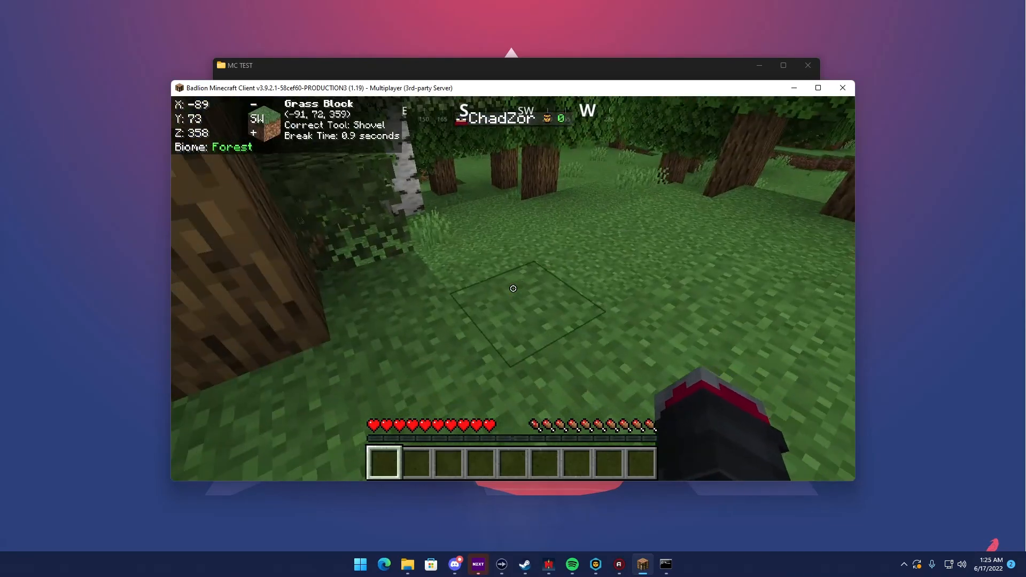
{"action": "key", "text": "w"}
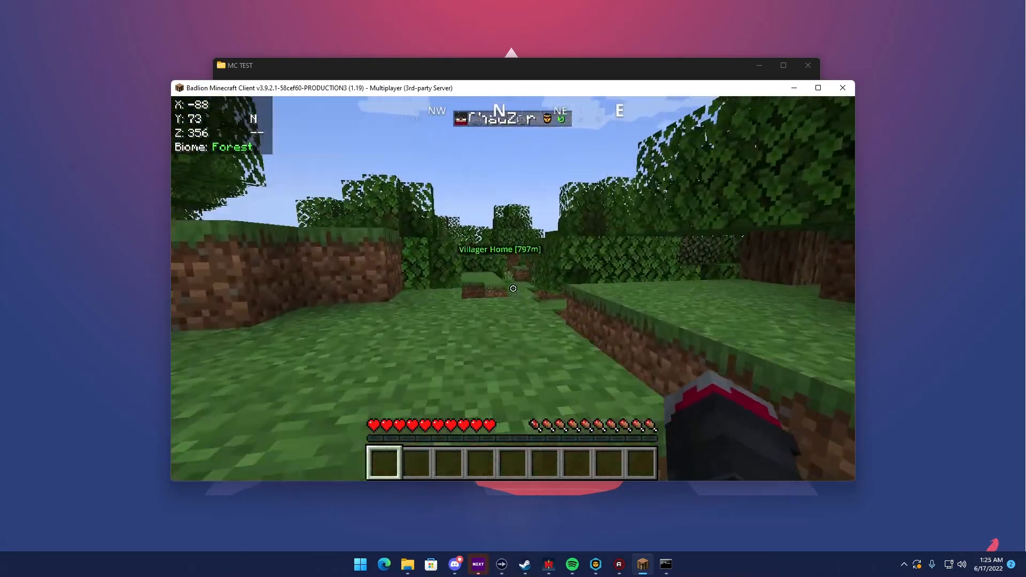
{"action": "key", "text": "w"}
{"action": "key", "text": "space"}
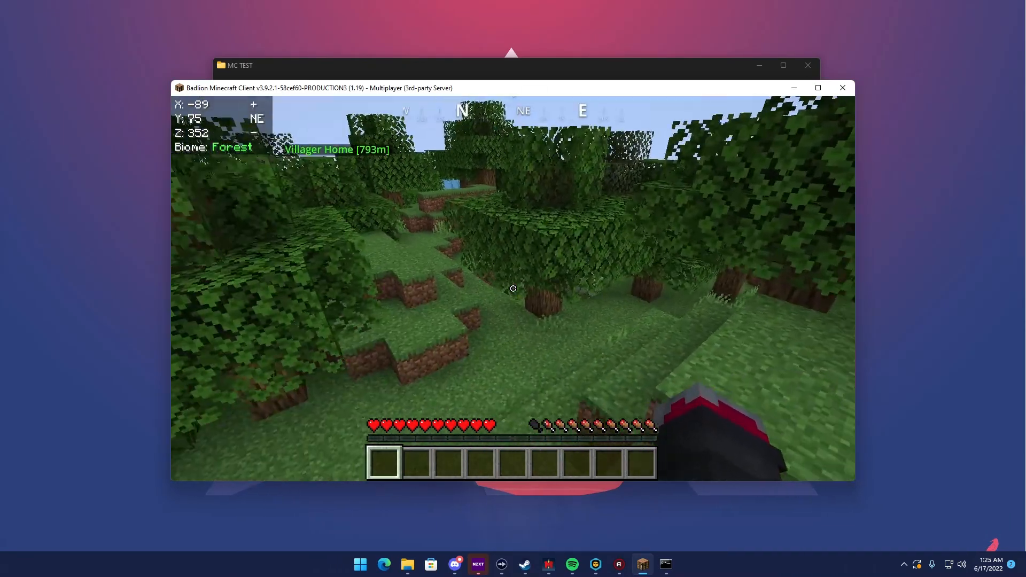
Disconnect from the server and close the Minecraft client
{"action": "key", "text": "Escape"}
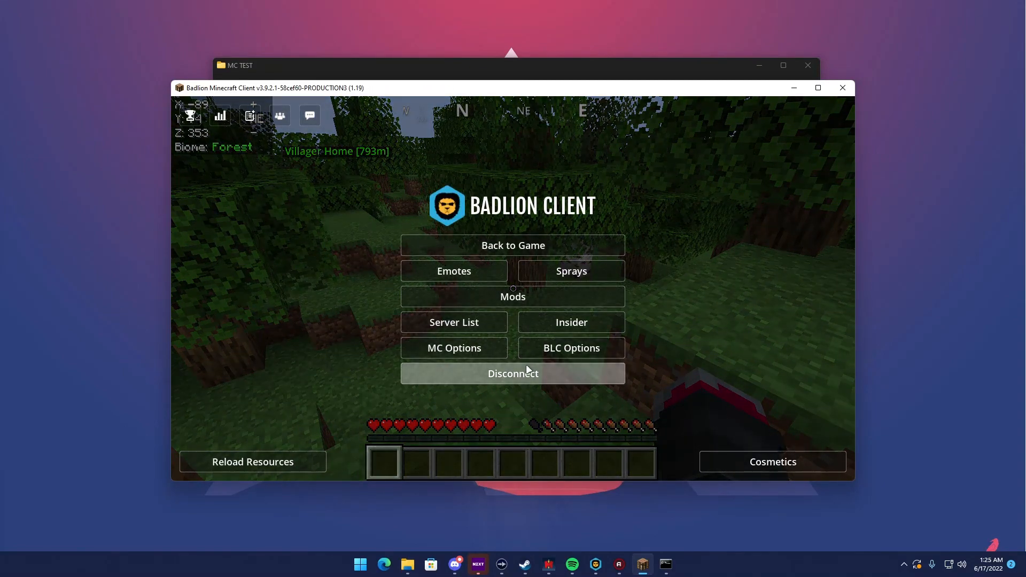
{"action": "left_click", "coordinate": [527, 371]}
{"action": "left_click", "coordinate": [842, 88]}
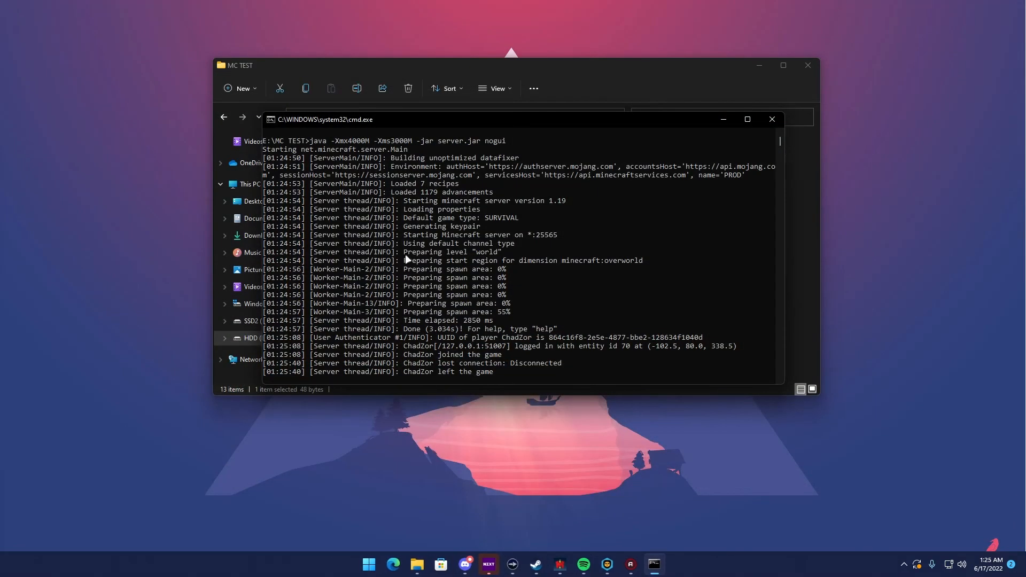
Shut down the server with the stop command in its console and close the MC TEST folder window
{"action": "left_click", "coordinate": [559, 371]}
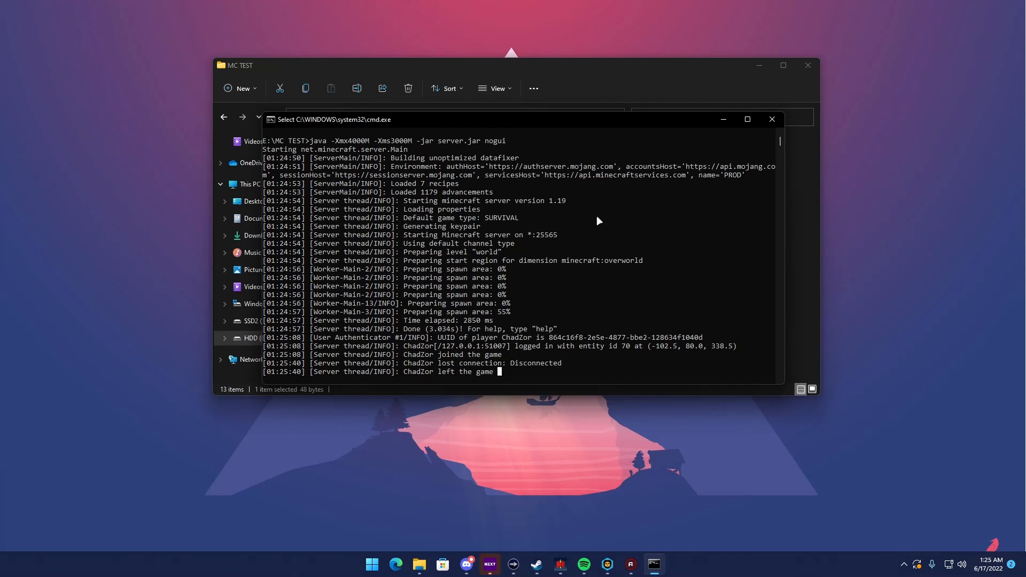
{"action": "type", "text": "stop"}
{"action": "key", "text": "Return"}
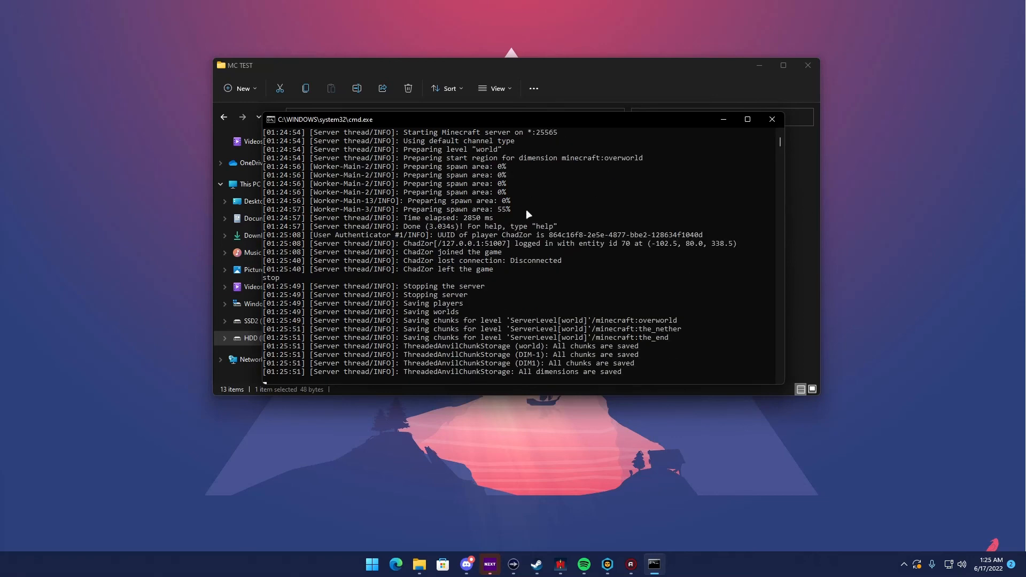
{"action": "left_click", "coordinate": [717, 234]}
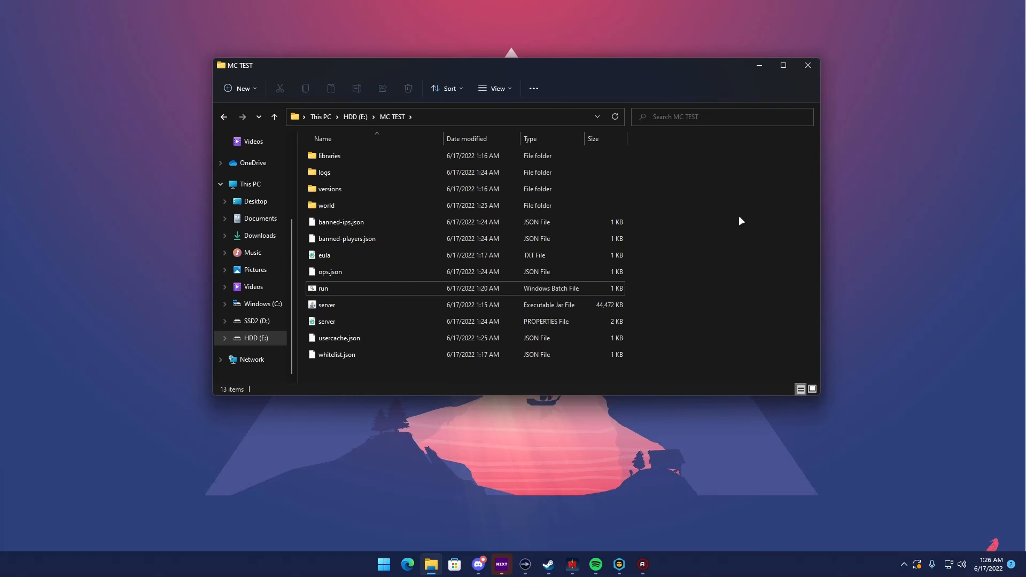
{"action": "left_click", "coordinate": [808, 65]}
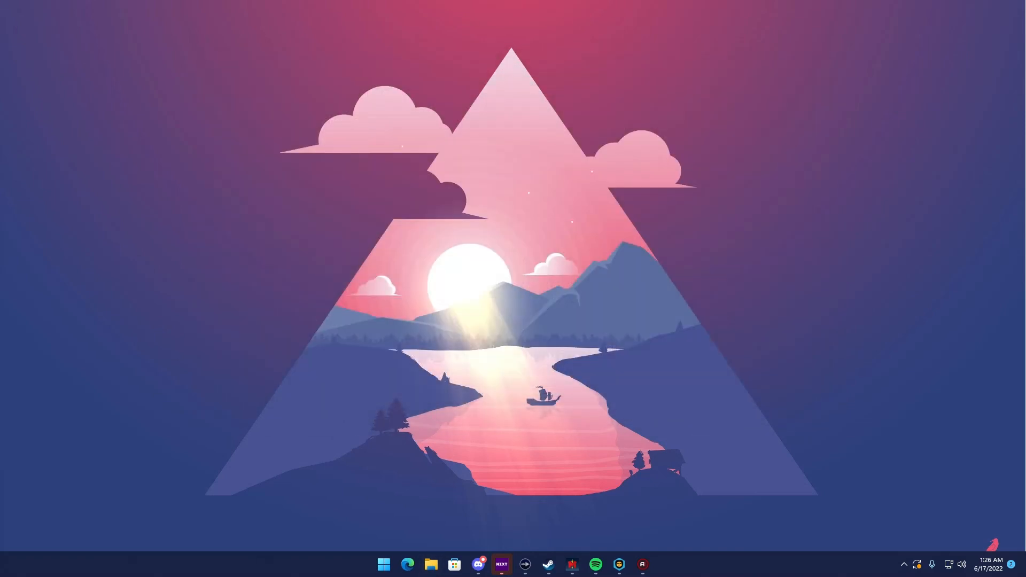